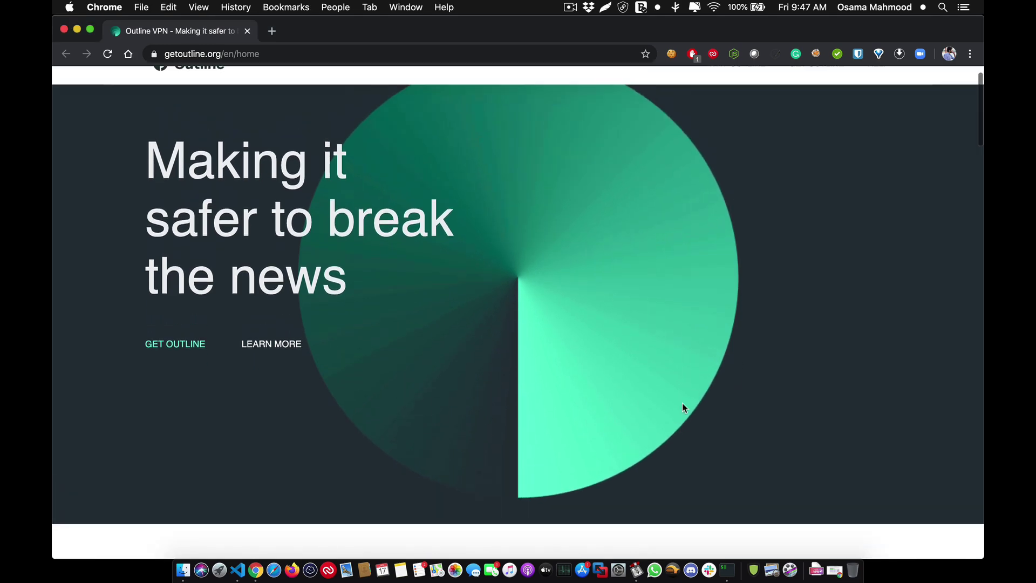
{"action": "scroll", "coordinate": [683, 405], "scroll_direction": "up", "scroll_amount": 2}
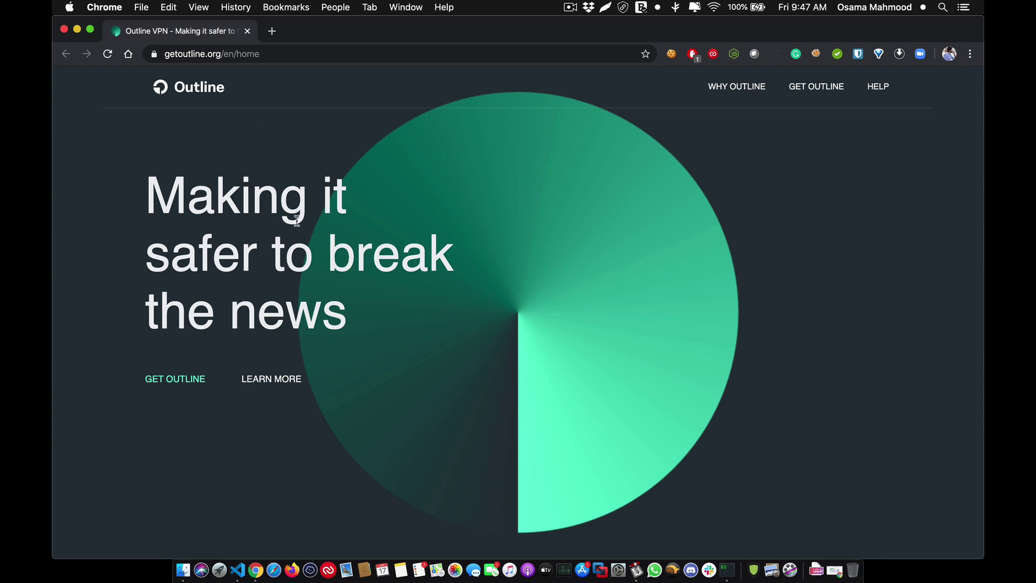
Scroll through the Outline homepage to survey its content.
{"action": "scroll", "coordinate": [297, 220], "scroll_direction": "down", "scroll_amount": 1}
{"action": "scroll", "coordinate": [296, 220], "scroll_direction": "down", "scroll_amount": 2}
{"action": "scroll", "coordinate": [297, 220], "scroll_direction": "down", "scroll_amount": 3}
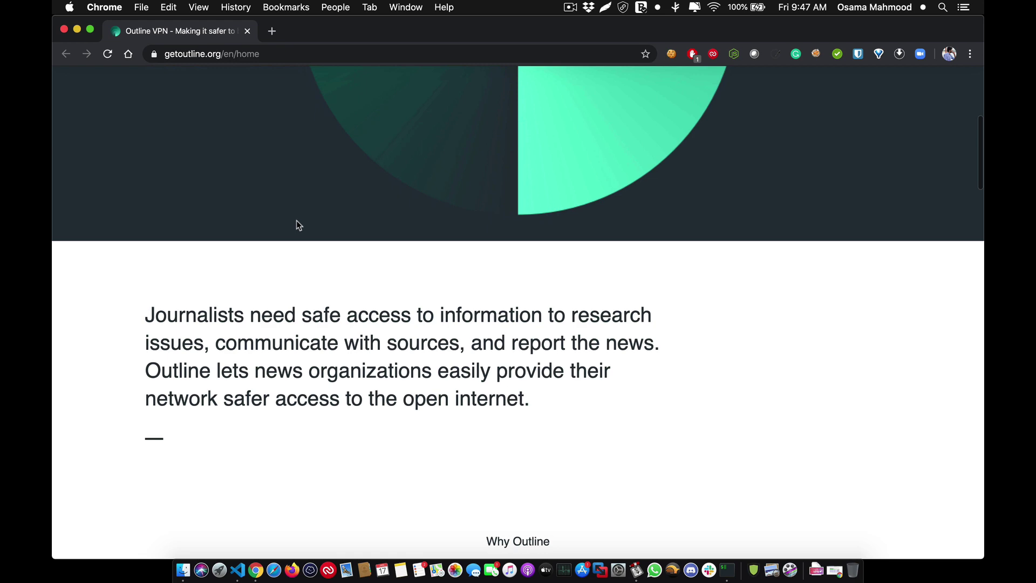
{"action": "scroll", "coordinate": [297, 221], "scroll_direction": "down", "scroll_amount": 2}
{"action": "scroll", "coordinate": [297, 221], "scroll_direction": "down", "scroll_amount": 1}
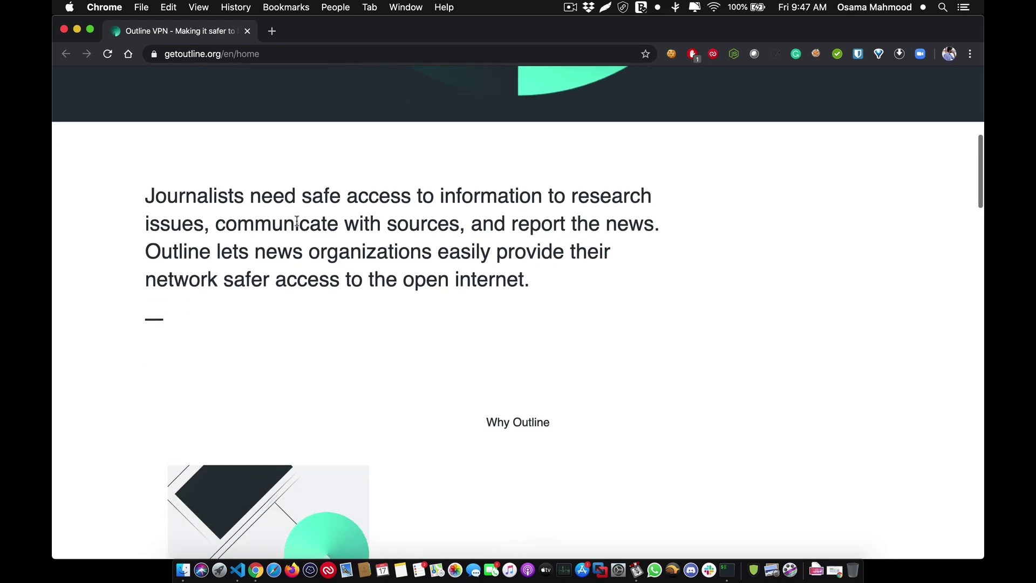
{"action": "scroll", "coordinate": [297, 221], "scroll_direction": "down", "scroll_amount": 5}
{"action": "scroll", "coordinate": [297, 221], "scroll_direction": "down", "scroll_amount": 3}
{"action": "scroll", "coordinate": [297, 221], "scroll_direction": "up", "scroll_amount": 1}
{"action": "scroll", "coordinate": [297, 221], "scroll_direction": "down", "scroll_amount": 2}
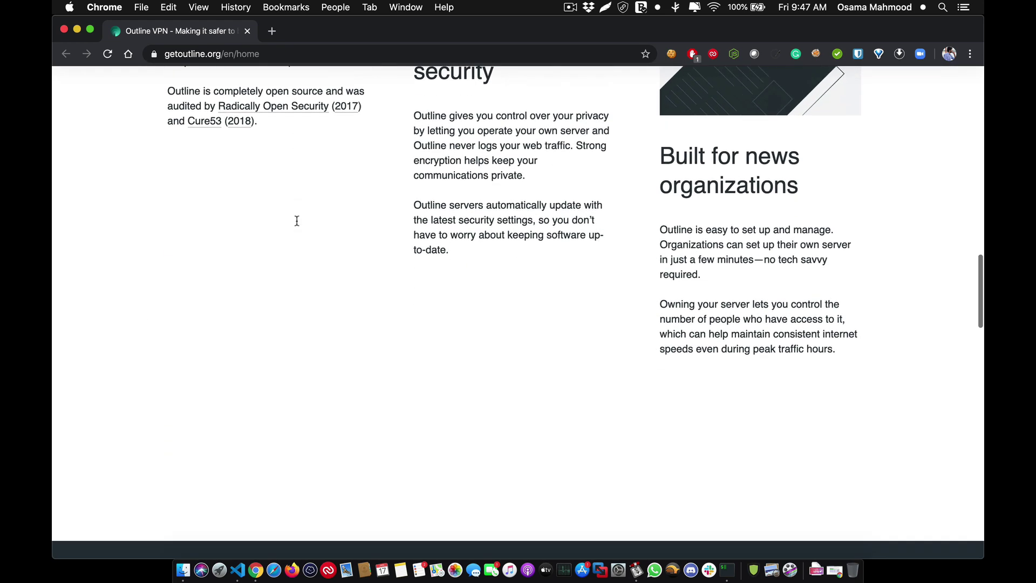
{"action": "scroll", "coordinate": [297, 221], "scroll_direction": "down", "scroll_amount": 5}
{"action": "scroll", "coordinate": [297, 221], "scroll_direction": "down", "scroll_amount": 1}
{"action": "scroll", "coordinate": [296, 220], "scroll_direction": "down", "scroll_amount": 4}
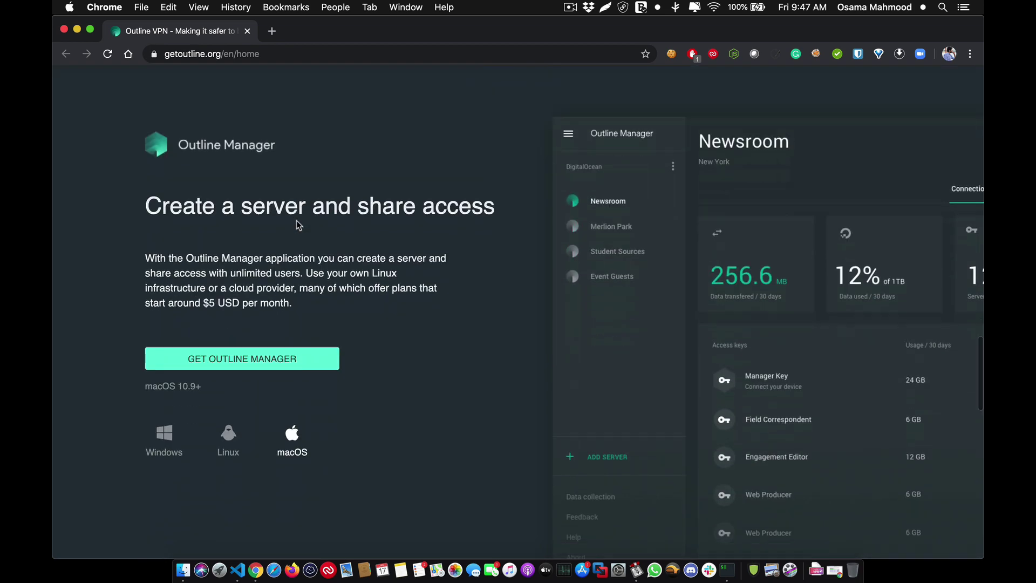
{"action": "scroll", "coordinate": [296, 220], "scroll_direction": "down", "scroll_amount": 2}
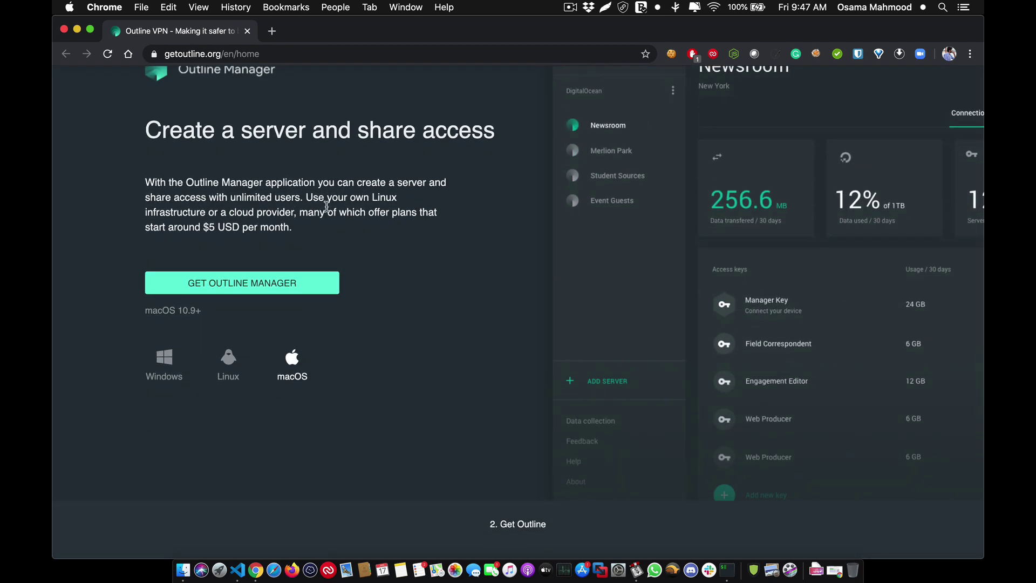
{"action": "scroll", "coordinate": [327, 207], "scroll_direction": "up", "scroll_amount": 5}
{"action": "scroll", "coordinate": [326, 207], "scroll_direction": "up", "scroll_amount": 5}
{"action": "scroll", "coordinate": [326, 206], "scroll_direction": "up", "scroll_amount": 5}
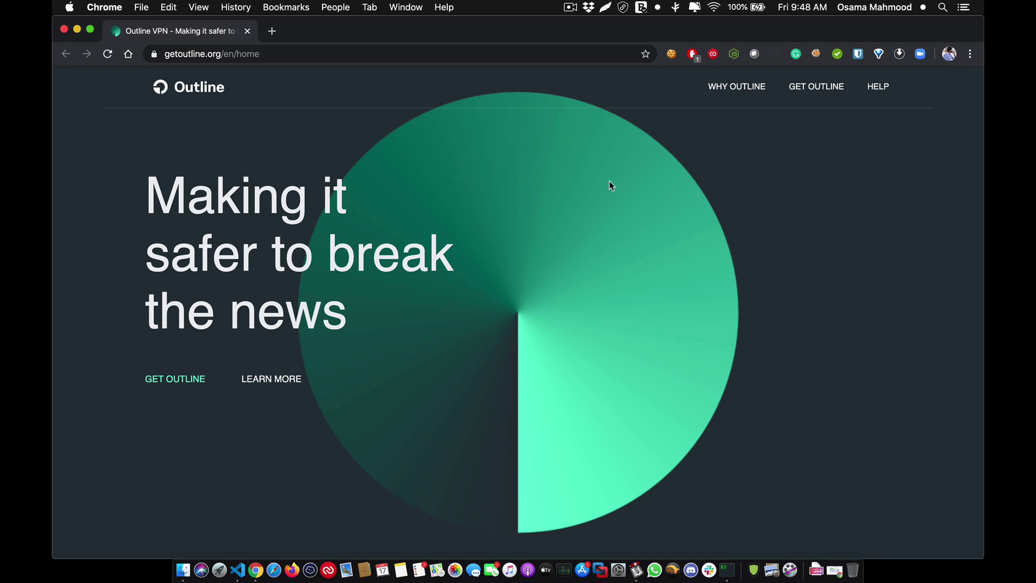
Jump to the Get Outline section and read about Outline Manager.
{"action": "left_click", "coordinate": [801, 93]}
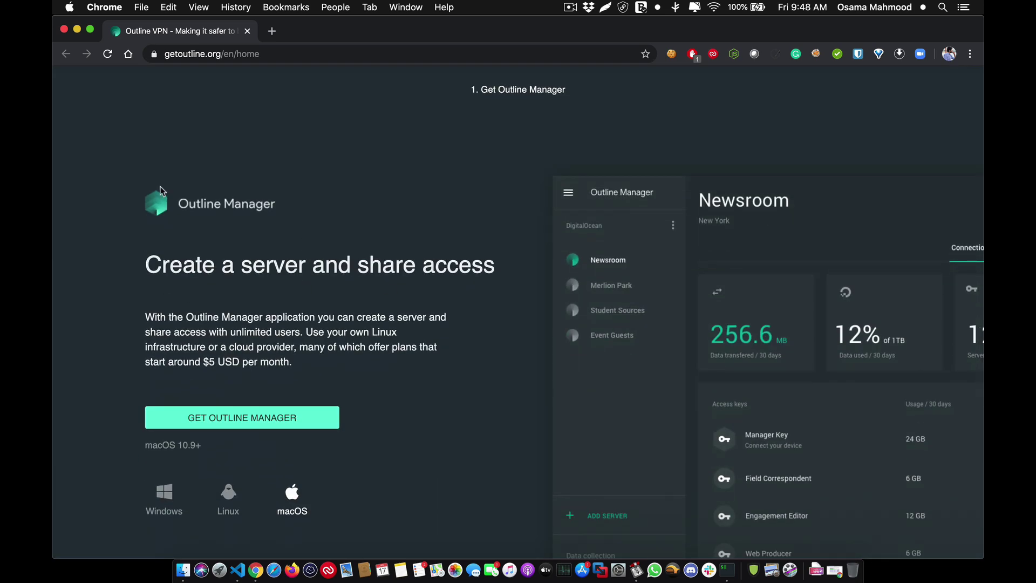
{"action": "double_click", "coordinate": [510, 91]}
{"action": "left_click", "coordinate": [319, 339]}
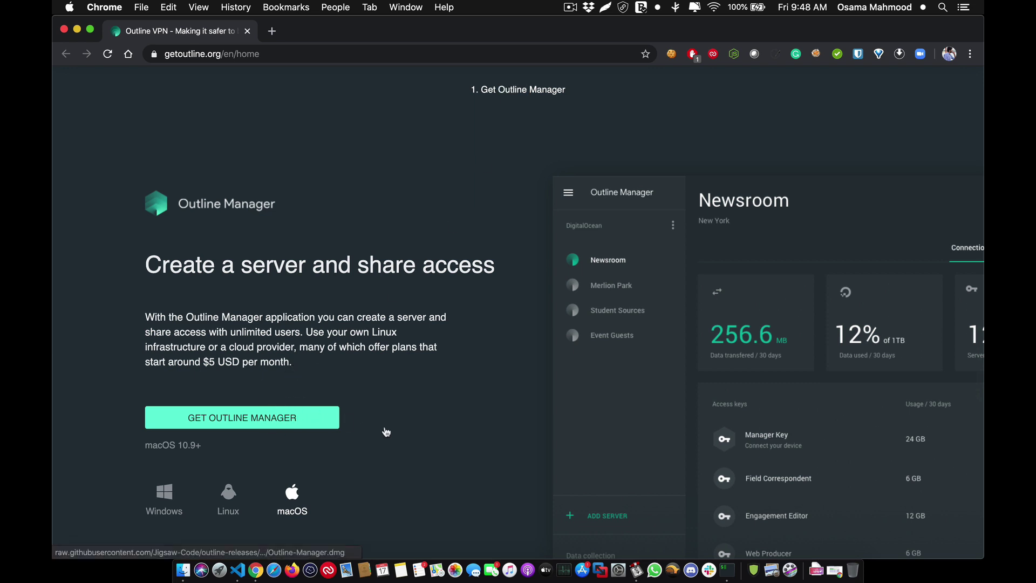
{"action": "scroll", "coordinate": [397, 439], "scroll_direction": "down", "scroll_amount": 2}
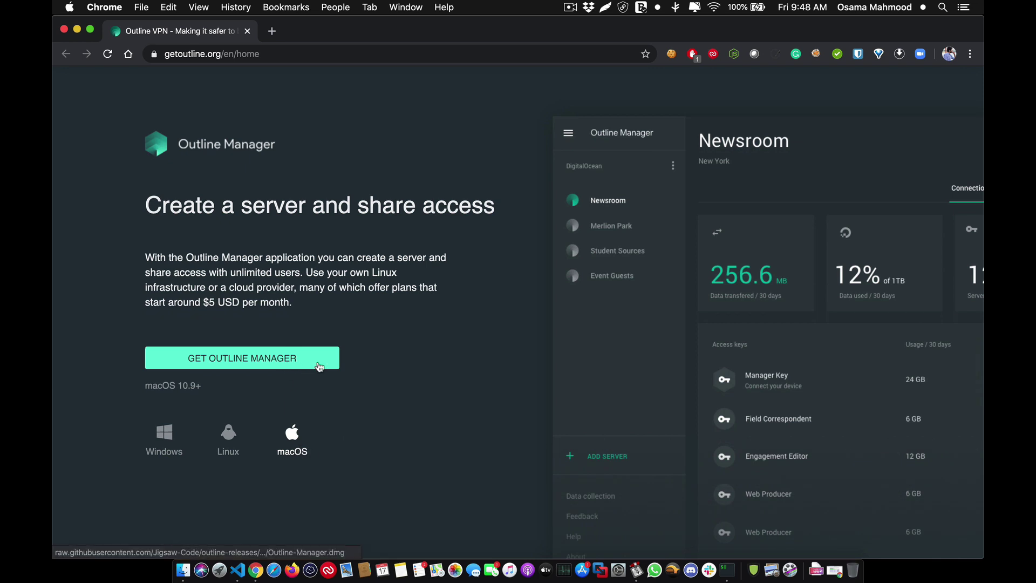
{"action": "scroll", "coordinate": [379, 404], "scroll_direction": "down", "scroll_amount": 2}
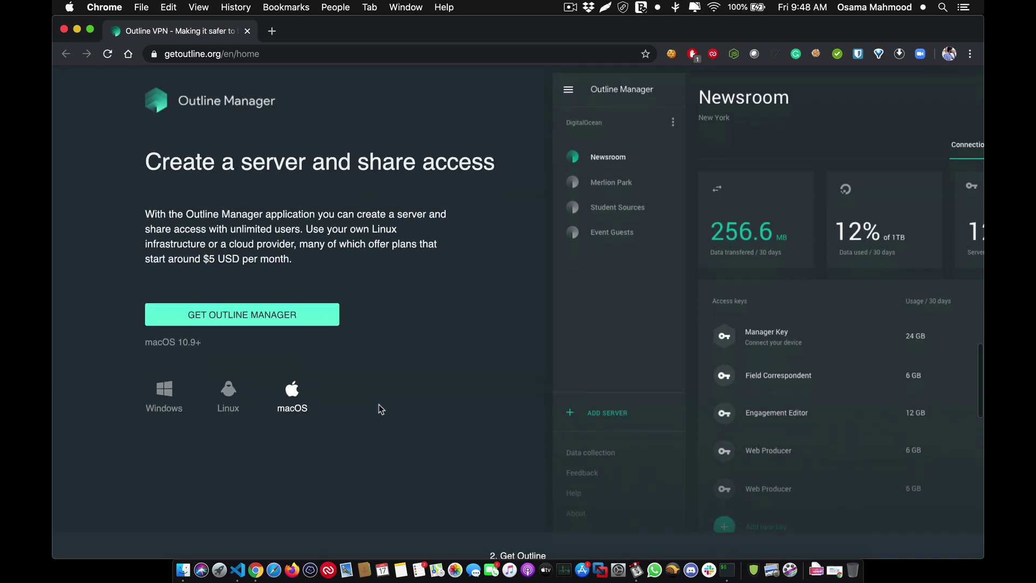
{"action": "scroll", "coordinate": [379, 404], "scroll_direction": "down", "scroll_amount": 3}
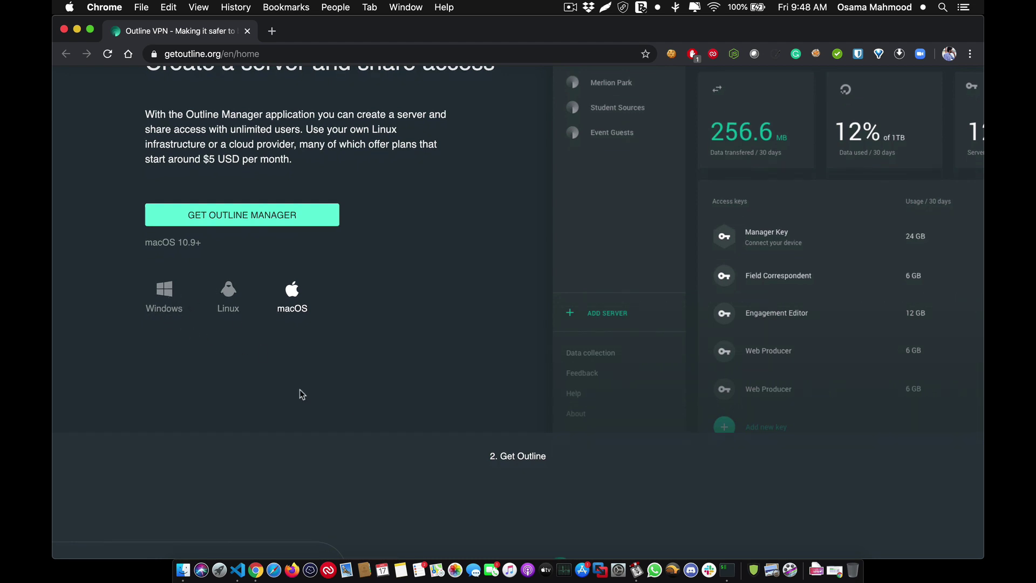
Scroll down to the Start connecting section and read its instructions.
{"action": "scroll", "coordinate": [419, 369], "scroll_direction": "down", "scroll_amount": 5}
{"action": "scroll", "coordinate": [507, 325], "scroll_direction": "down", "scroll_amount": 3}
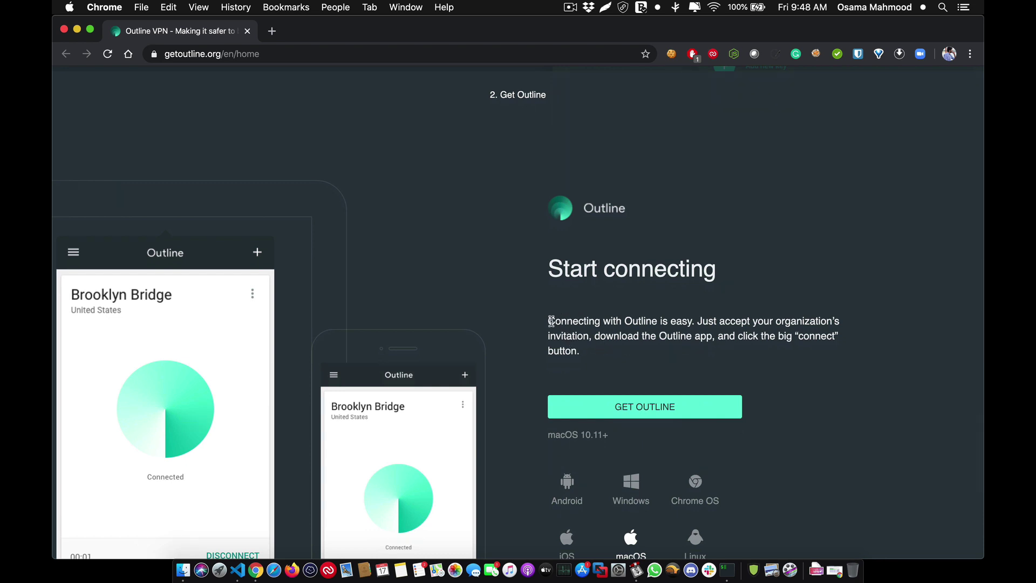
{"action": "left_click_drag", "start_coordinate": [551, 321], "coordinate": [636, 342]}
{"action": "left_click", "coordinate": [636, 343]}
{"action": "scroll", "coordinate": [635, 416], "scroll_direction": "down", "scroll_amount": 3}
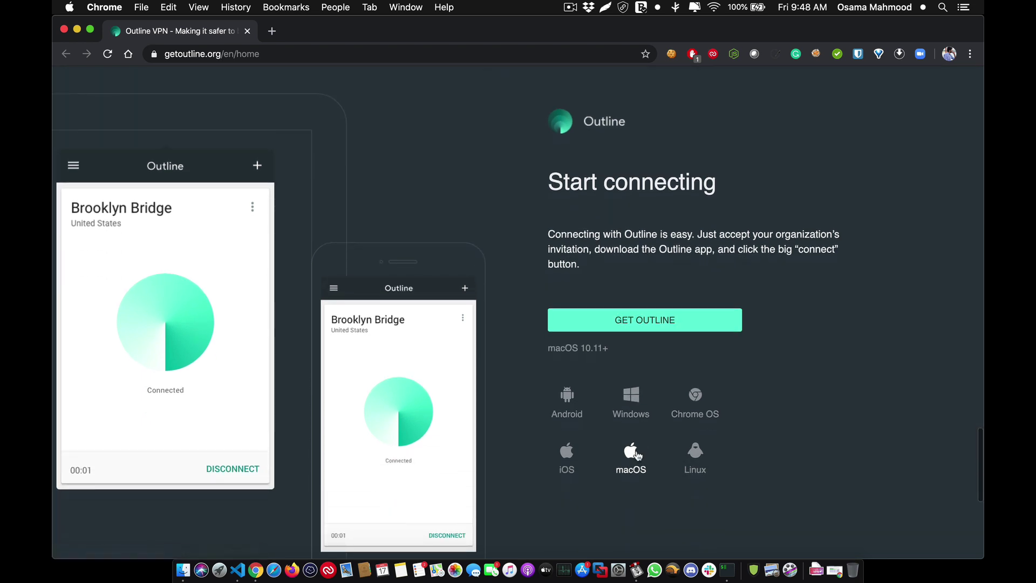
Choose GET OUTLINE for the macOS client to reach its Mac App Store page.
{"action": "left_click", "coordinate": [639, 330]}
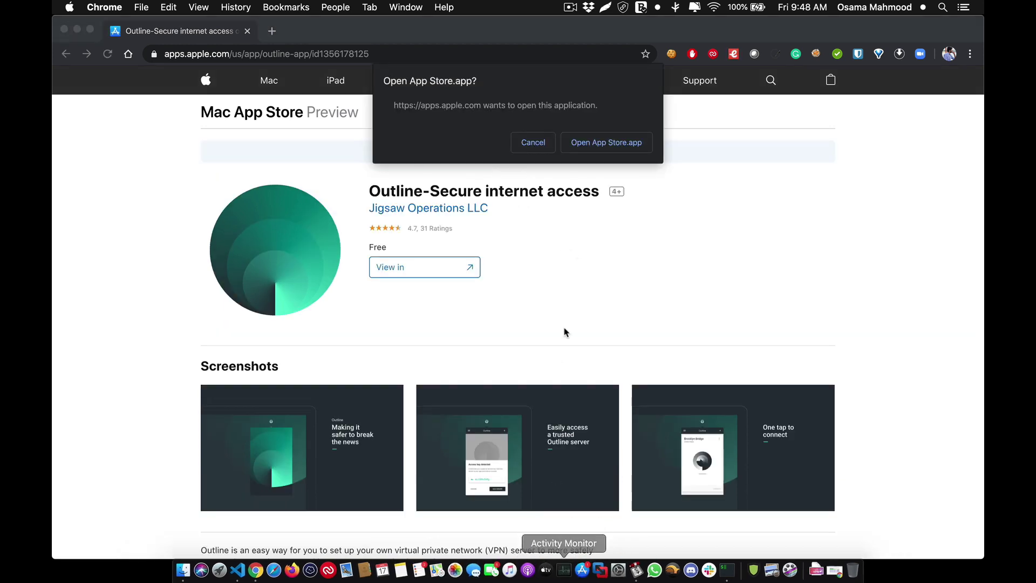
Open the Outline listing in App Store and install the free Outline-Secure internet access app.
{"action": "left_click", "coordinate": [579, 136]}
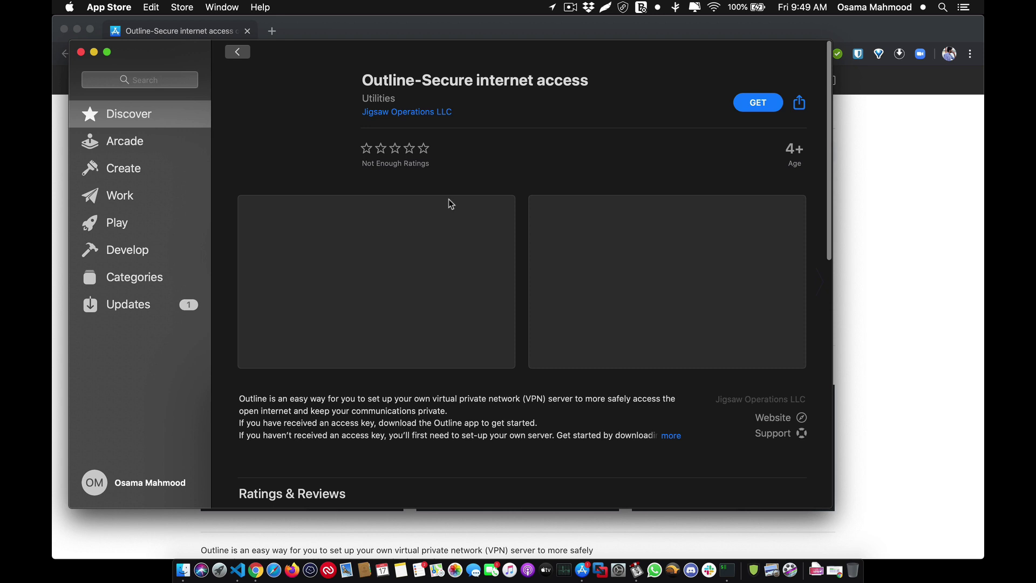
{"action": "left_click", "coordinate": [755, 111]}
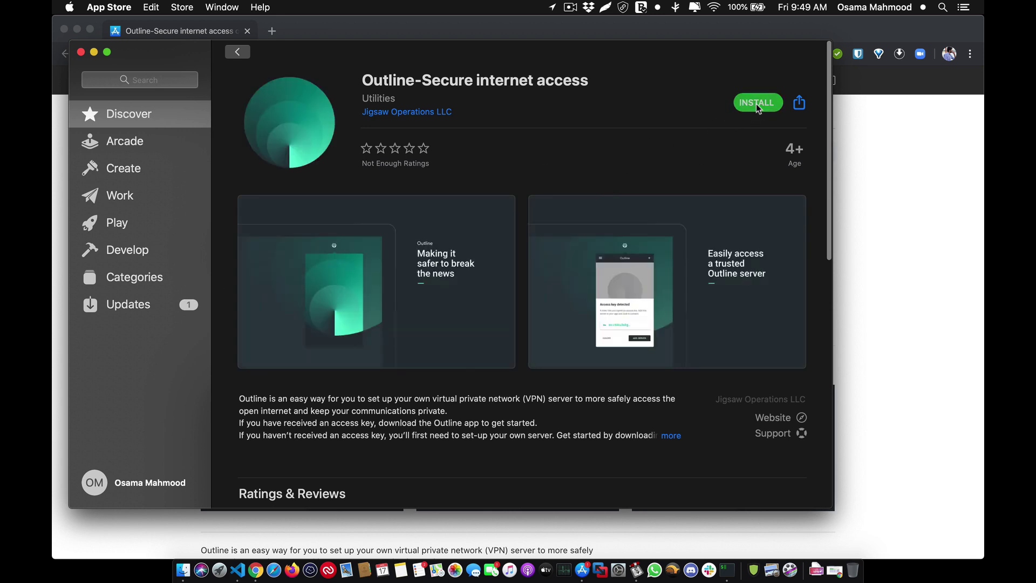
{"action": "left_click", "coordinate": [759, 108]}
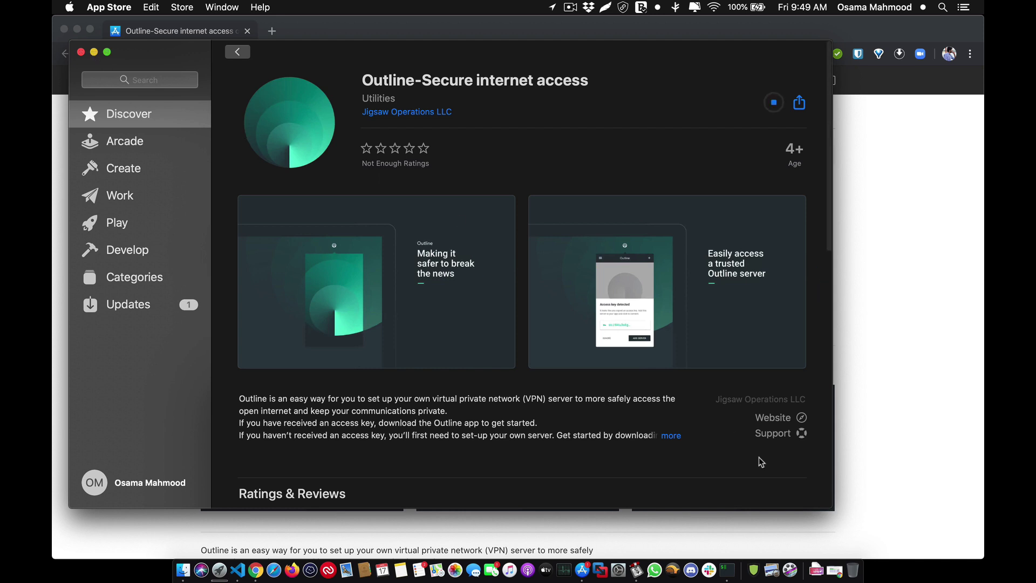
Open the downloaded Outline-Manager.dmg and copy Outline Manager into the Applications folder.
{"action": "left_click", "coordinate": [817, 567]}
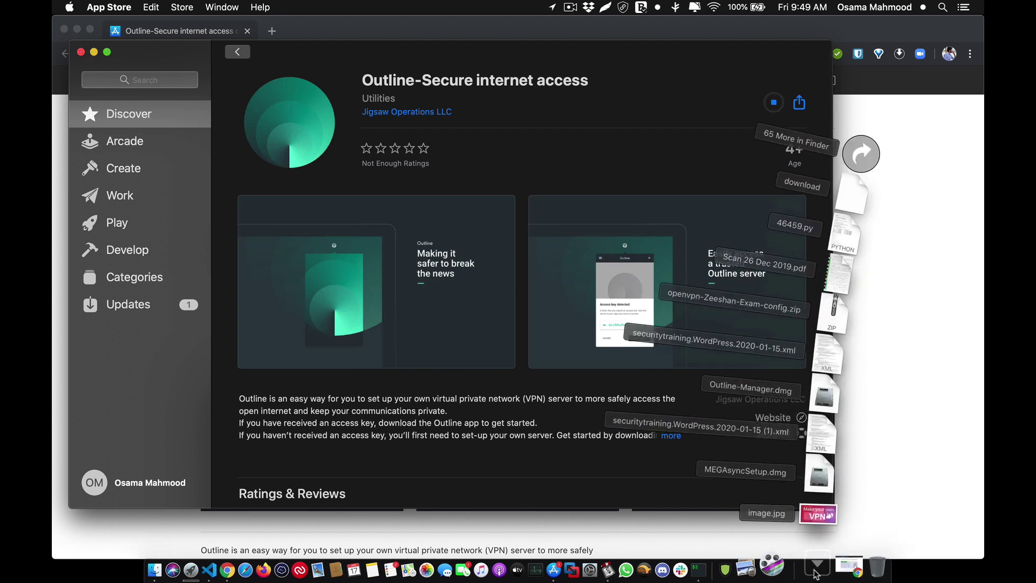
{"action": "left_click", "coordinate": [824, 388]}
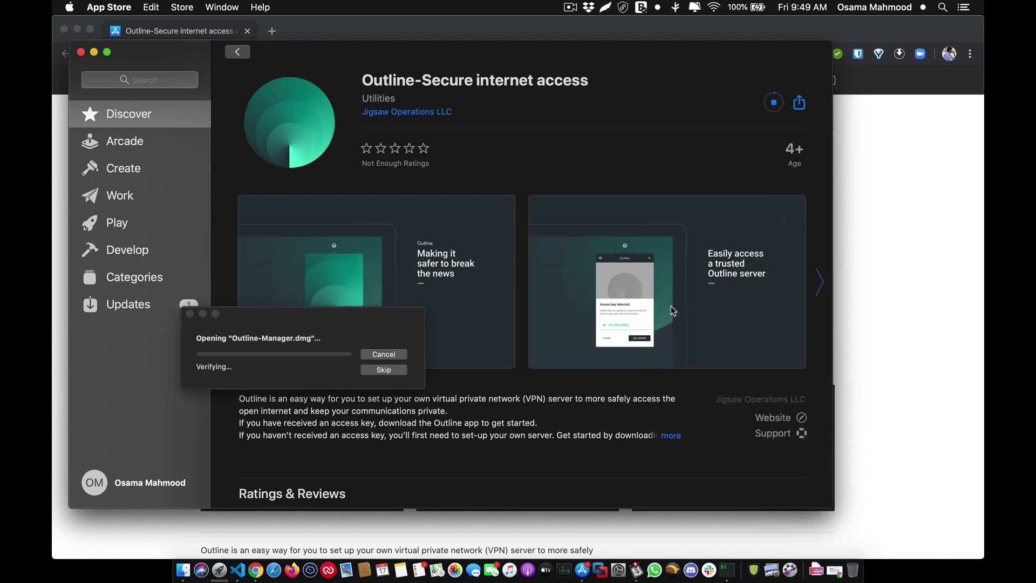
{"action": "left_click", "coordinate": [94, 51]}
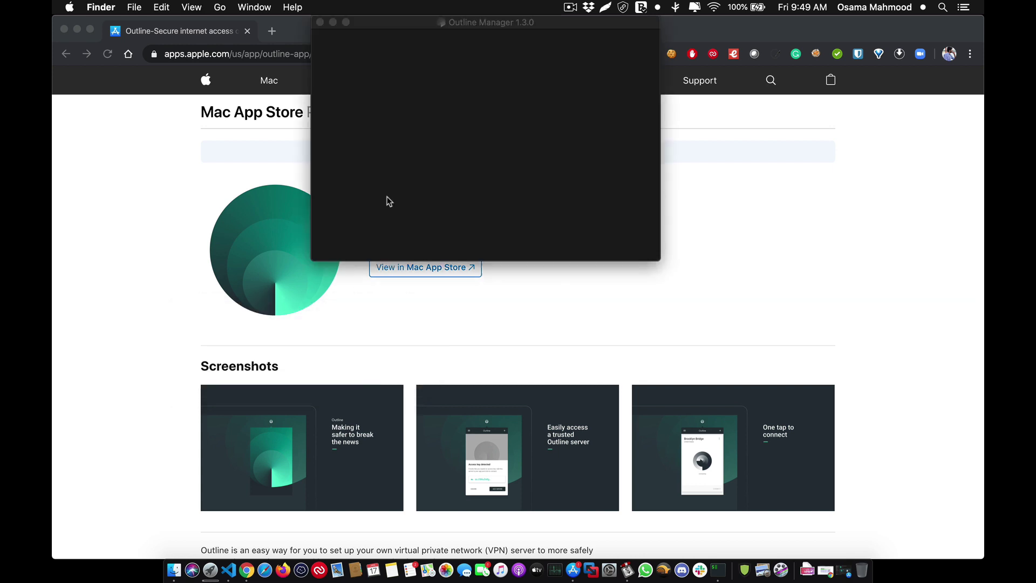
{"action": "left_click_drag", "start_coordinate": [392, 179], "coordinate": [573, 168]}
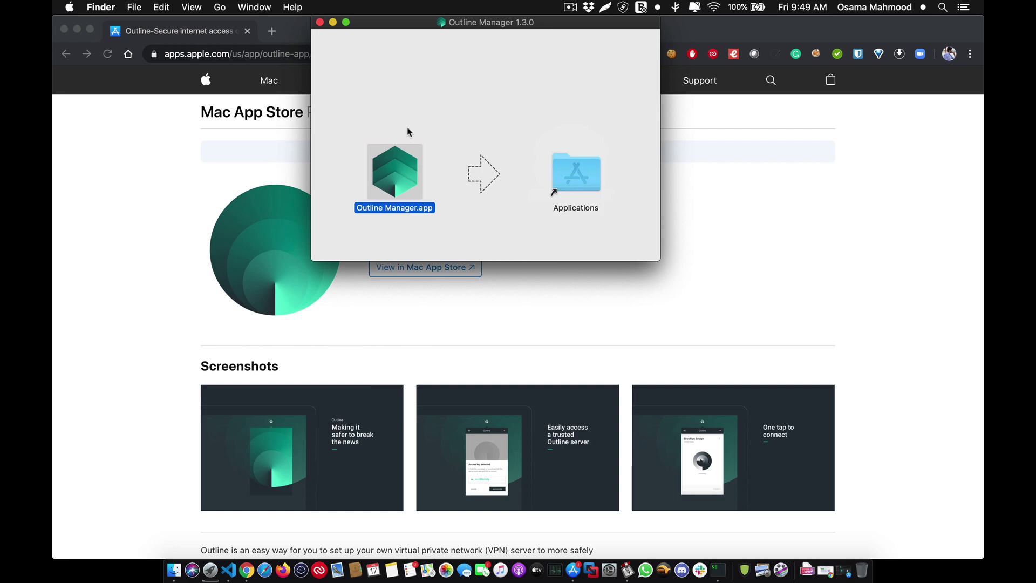
{"action": "left_click", "coordinate": [319, 21]}
Launch the newly installed Outline Manager from Launchpad.
{"action": "key", "text": "F4"}
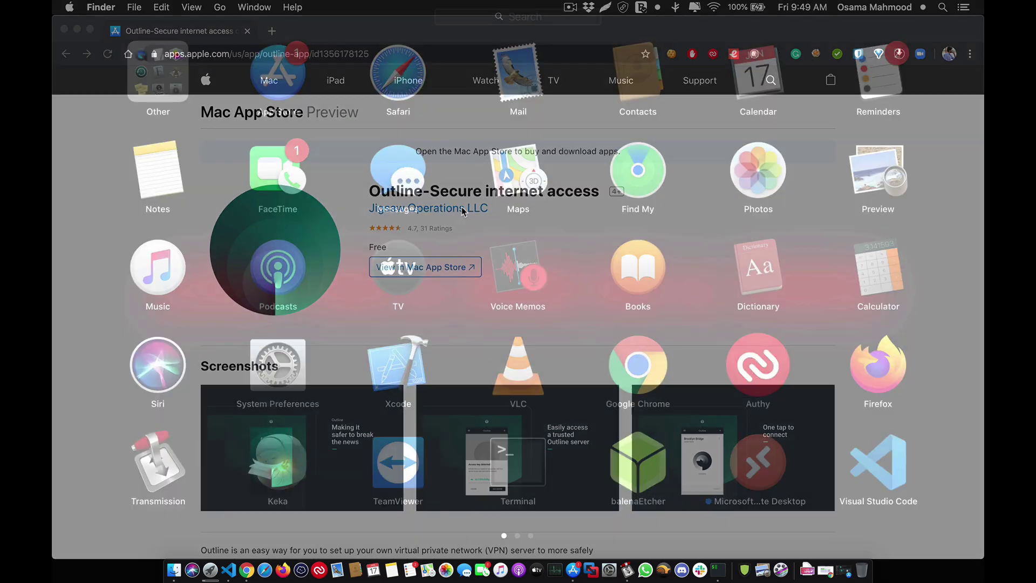
{"action": "scroll", "coordinate": [462, 206], "scroll_direction": "right", "scroll_amount": 3}
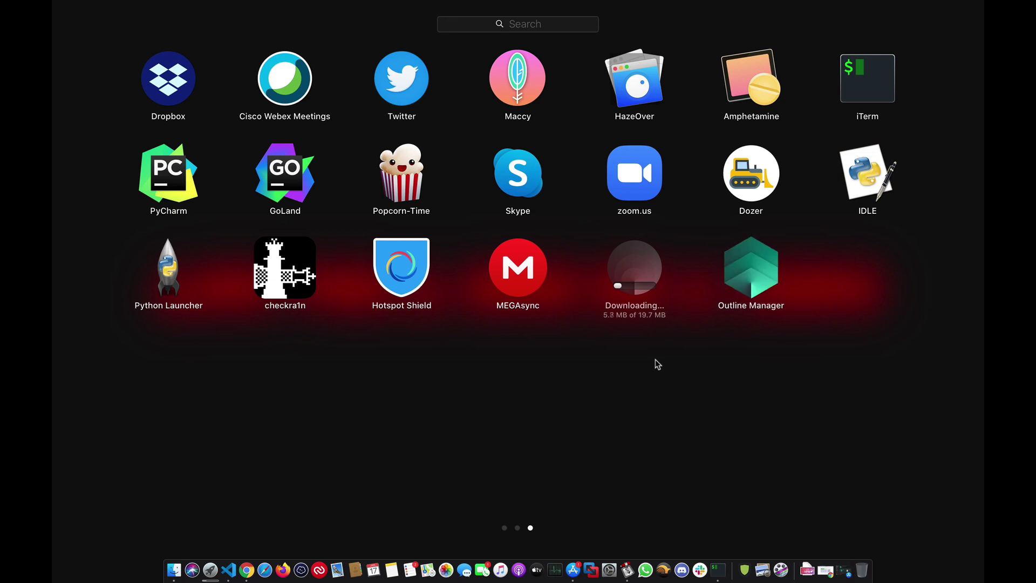
{"action": "left_click", "coordinate": [751, 262]}
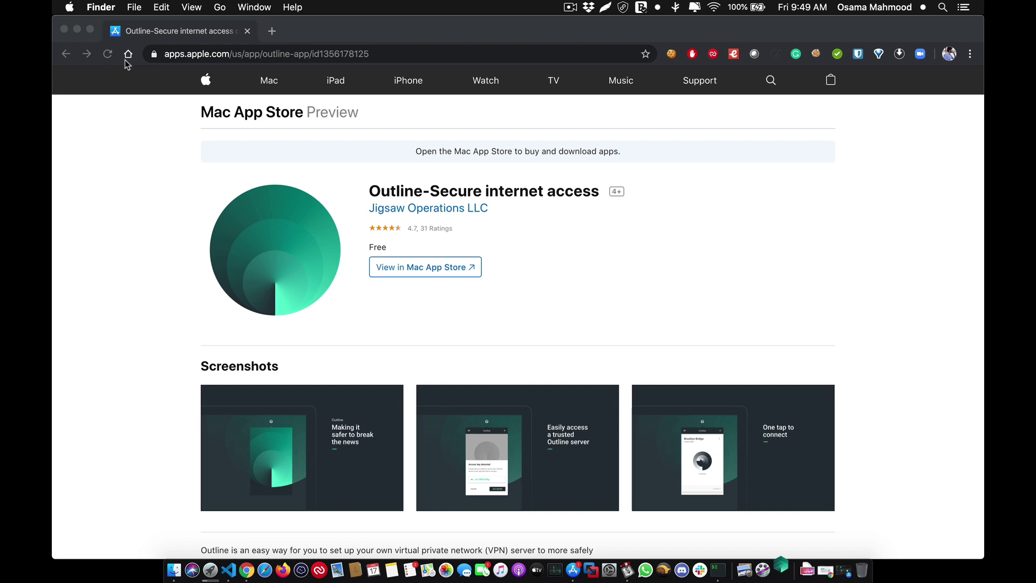
Accept Outline Manager's terms of service and allow its network connection in LuLu.
{"action": "left_click", "coordinate": [66, 56]}
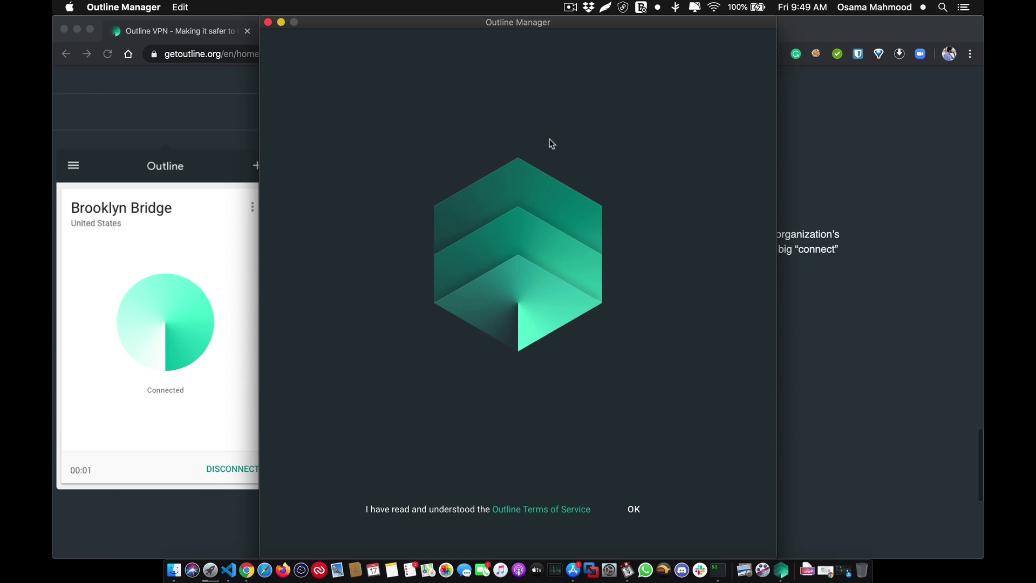
{"action": "left_click", "coordinate": [636, 509]}
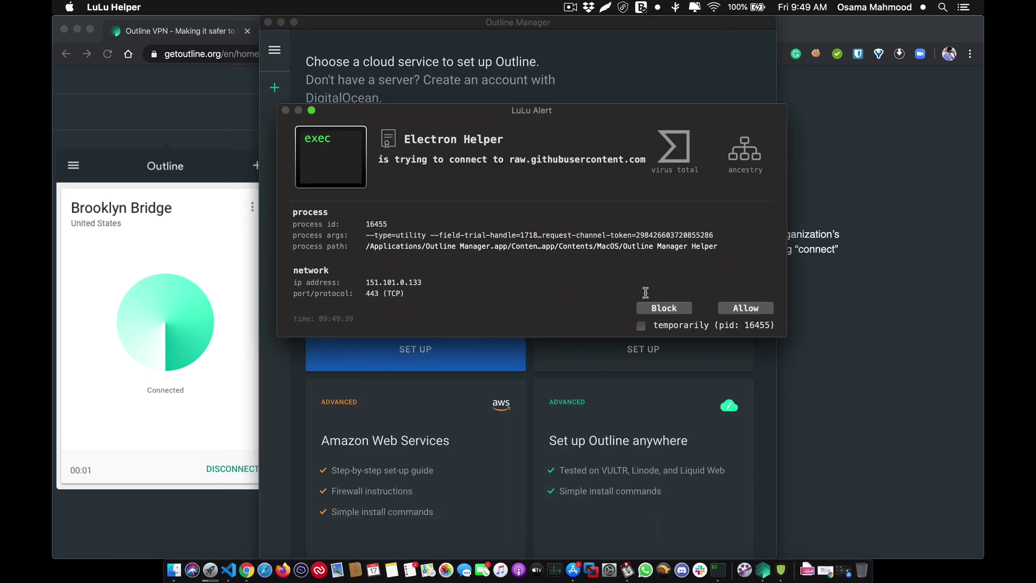
{"action": "left_click", "coordinate": [750, 308]}
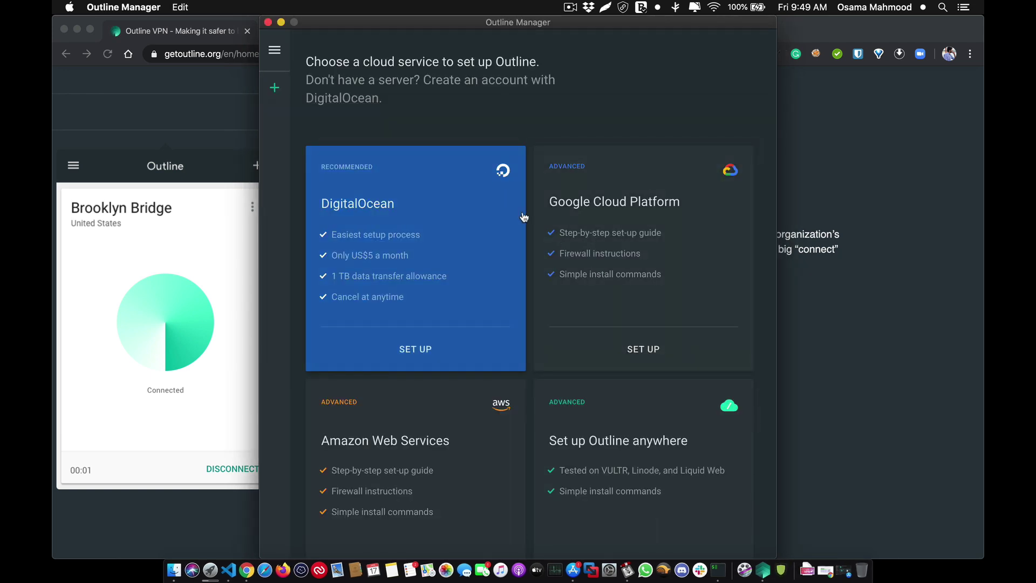
{"action": "scroll", "coordinate": [580, 266], "scroll_direction": "down", "scroll_amount": 3}
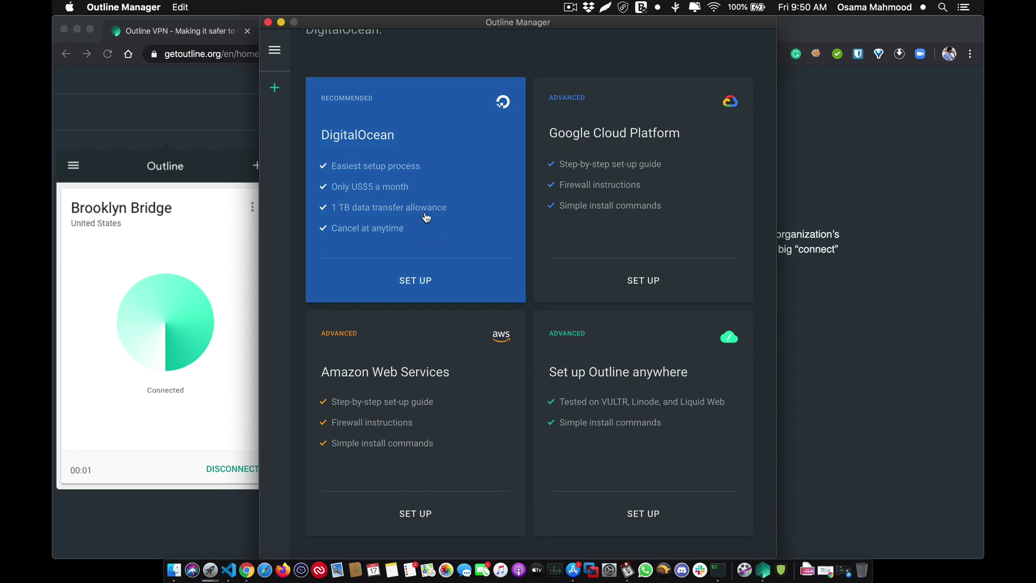
Pick DigitalOcean as the host and authorize Outline Manager on the selected account.
{"action": "left_click", "coordinate": [427, 280]}
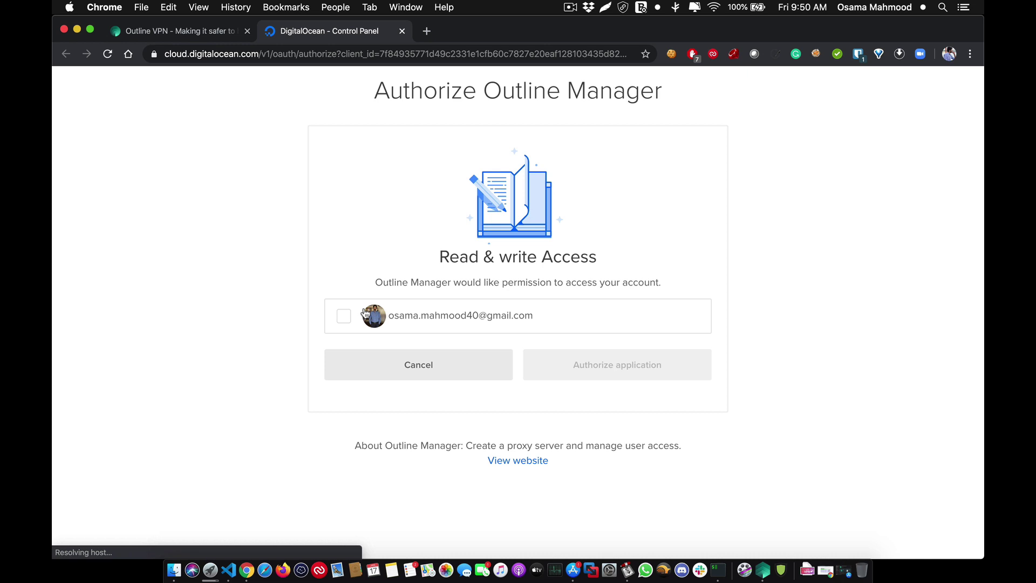
{"action": "left_click", "coordinate": [405, 319]}
{"action": "left_click", "coordinate": [585, 366]}
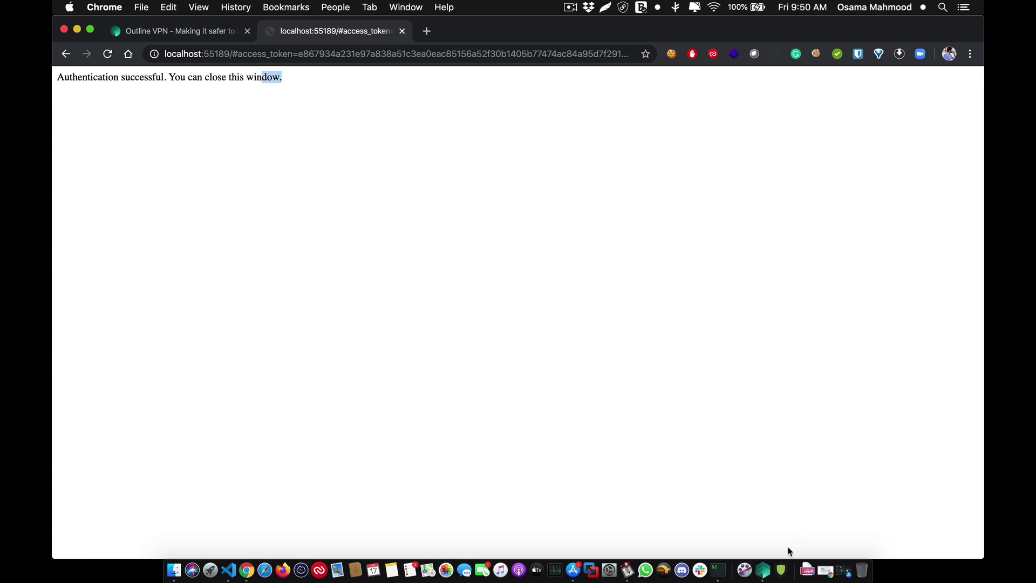
Bring Outline Manager forward and select the London card as server location.
{"action": "left_click", "coordinate": [763, 567]}
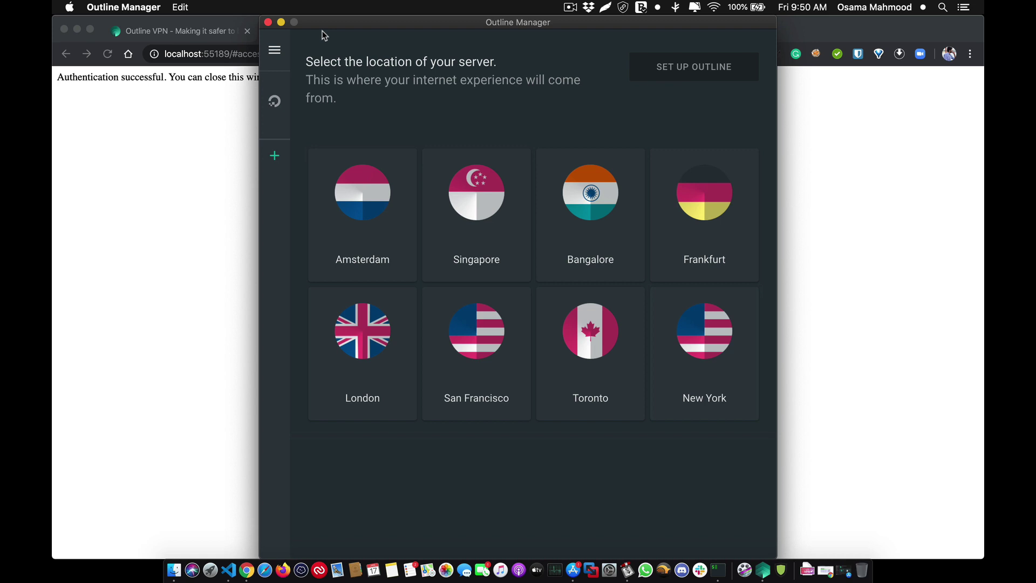
{"action": "left_click_drag", "start_coordinate": [390, 24], "coordinate": [371, 23]}
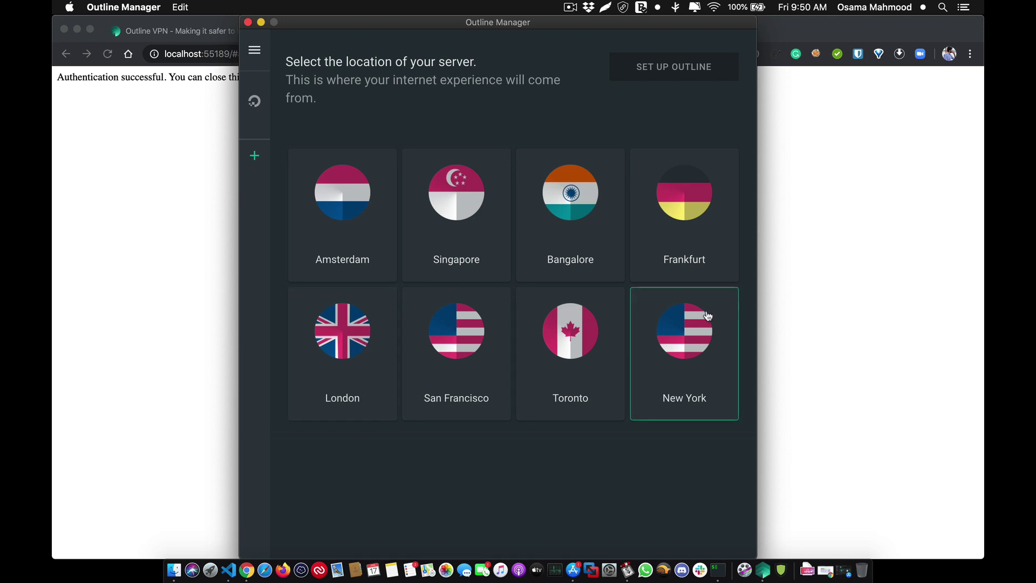
{"action": "left_click", "coordinate": [388, 352]}
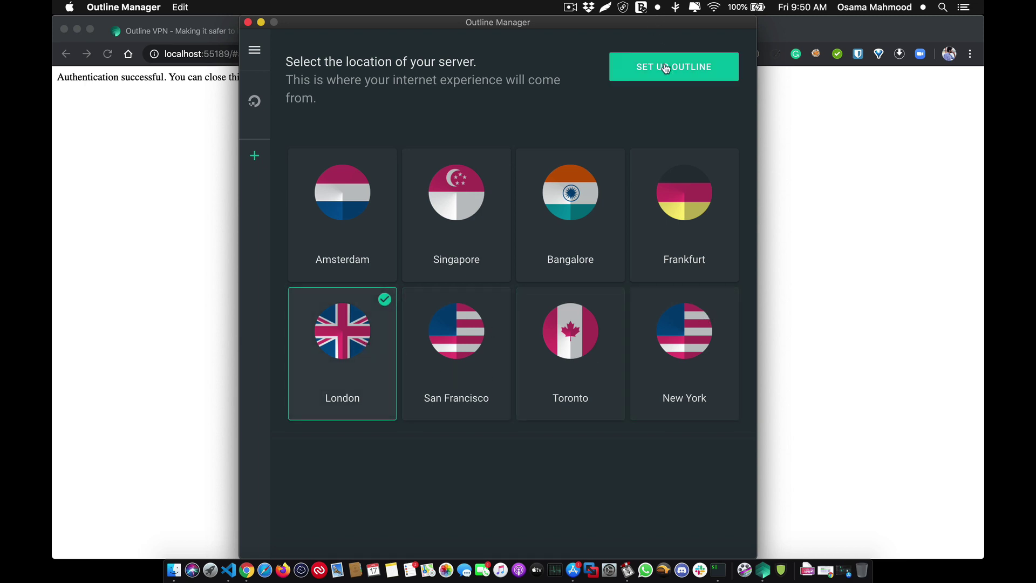
Start the SET UP OUTLINE build of the London server.
{"action": "left_click", "coordinate": [689, 66]}
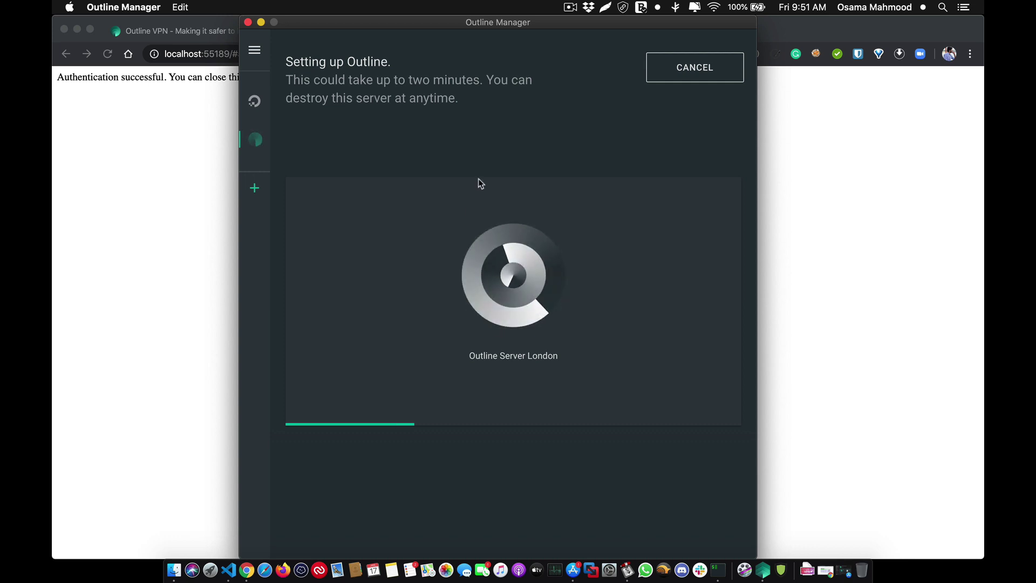
Review the OutlineServerLondon droplet (64.227.41.179) in DigitalOcean's Vpn project.
{"action": "left_click", "coordinate": [189, 136]}
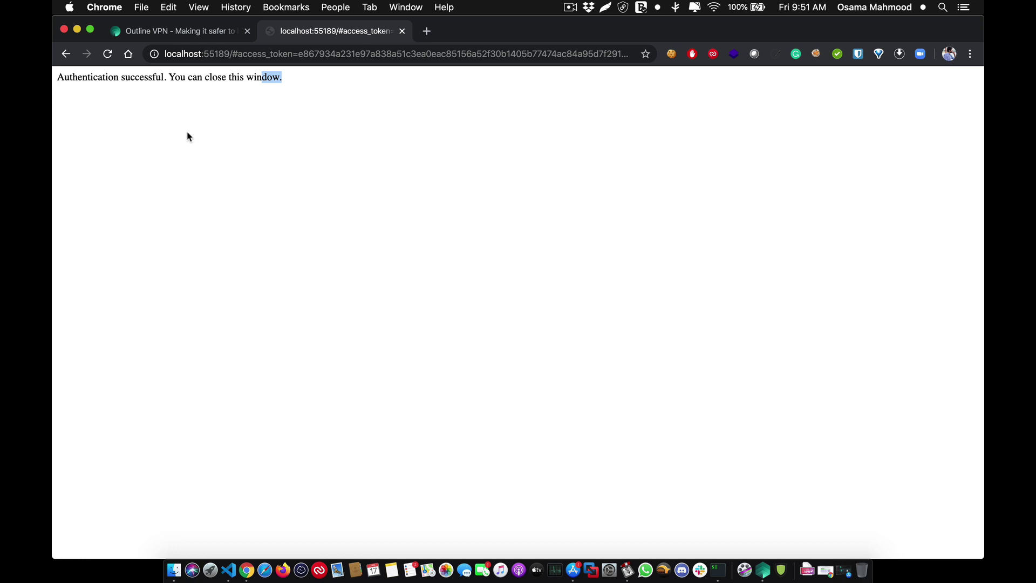
{"action": "left_click", "coordinate": [336, 55]}
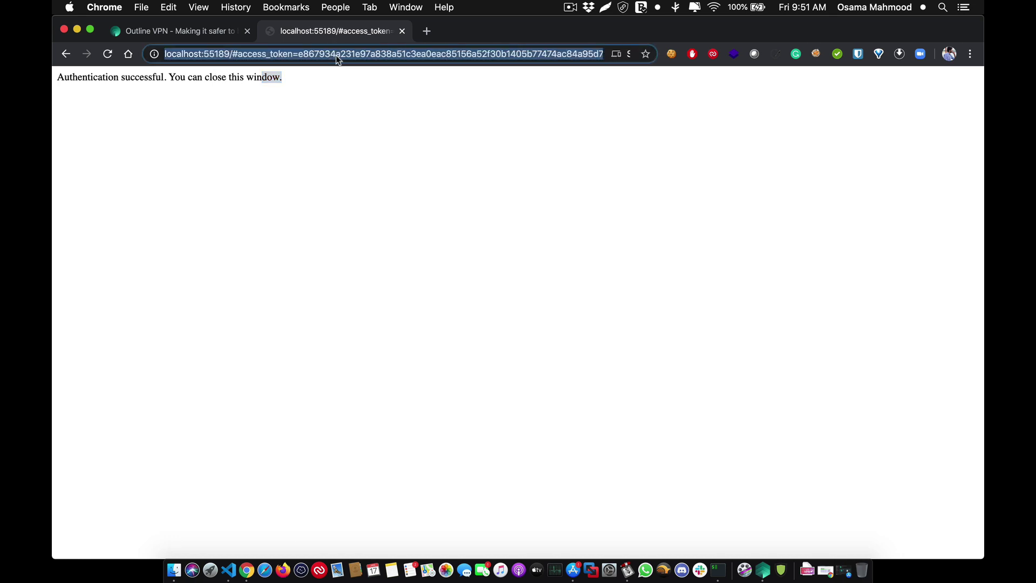
{"action": "type", "text": "cl"}
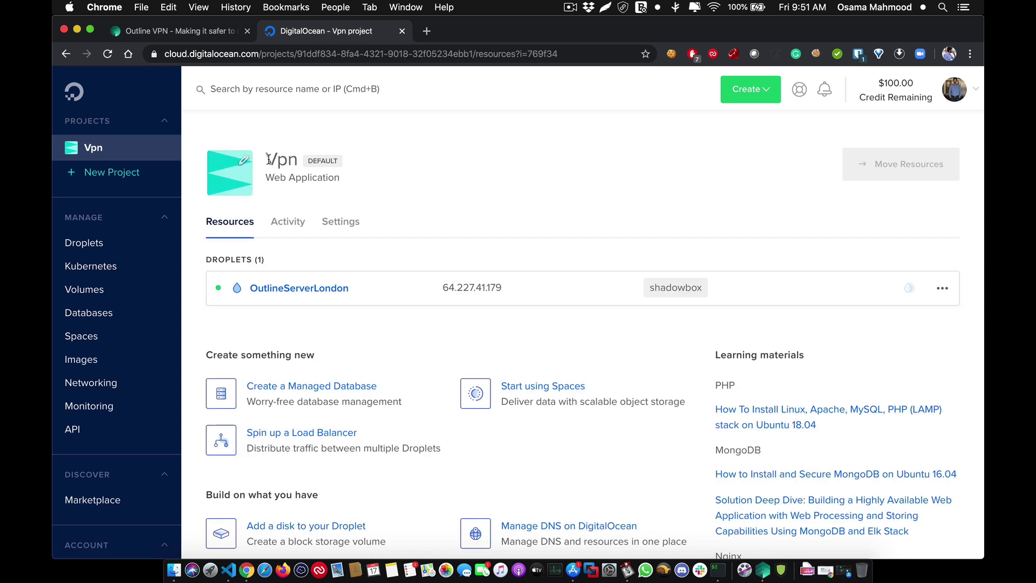
{"action": "mouse_move", "coordinate": [269, 159]}
{"action": "left_mouse_down"}
{"action": "mouse_move", "coordinate": [336, 186]}
{"action": "mouse_move", "coordinate": [259, 173]}
{"action": "mouse_move", "coordinate": [308, 202]}
{"action": "left_mouse_up"}
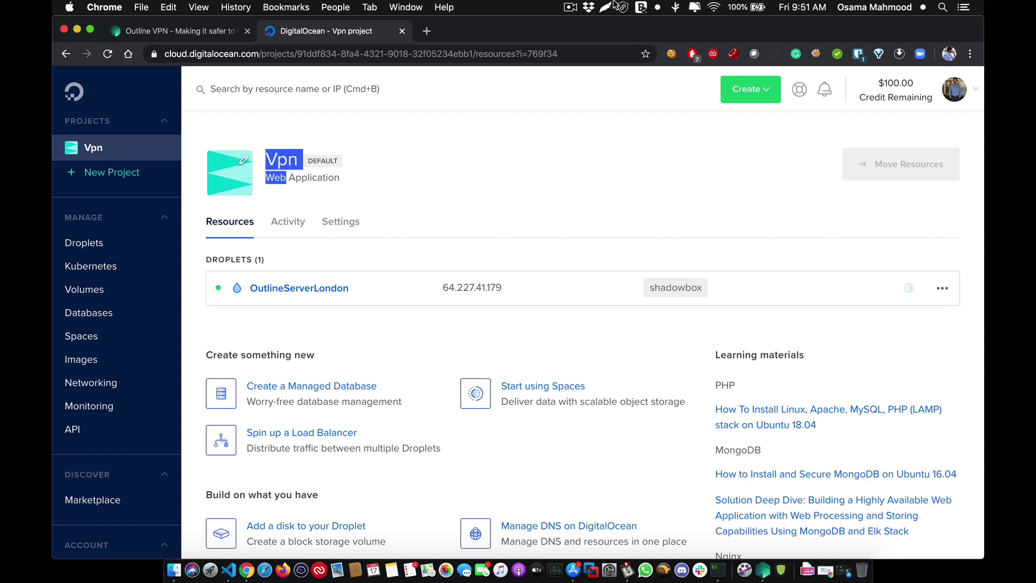
{"action": "left_click", "coordinate": [570, 7]}
{"action": "left_click", "coordinate": [580, 47]}
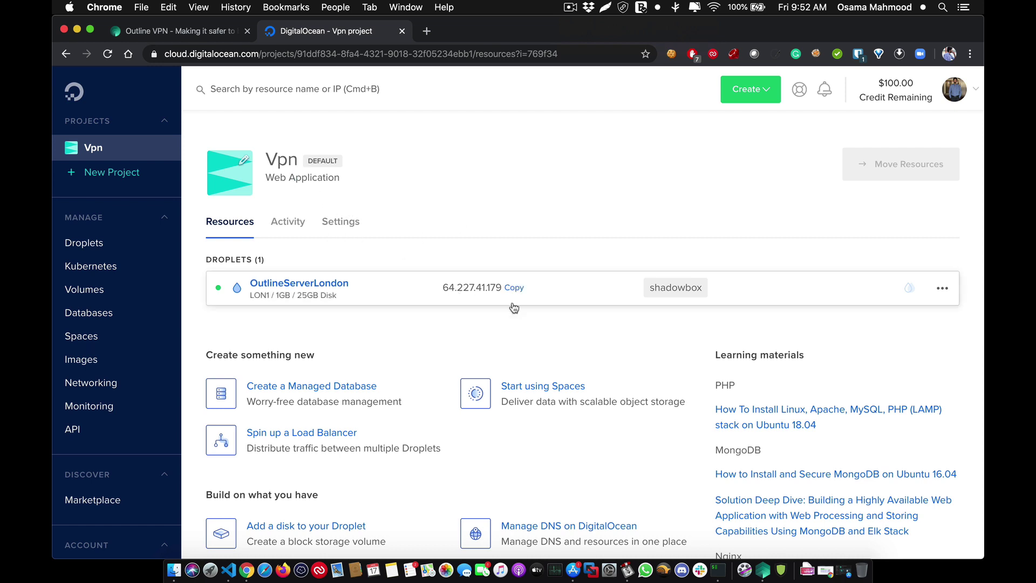
{"action": "mouse_move", "coordinate": [418, 289]}
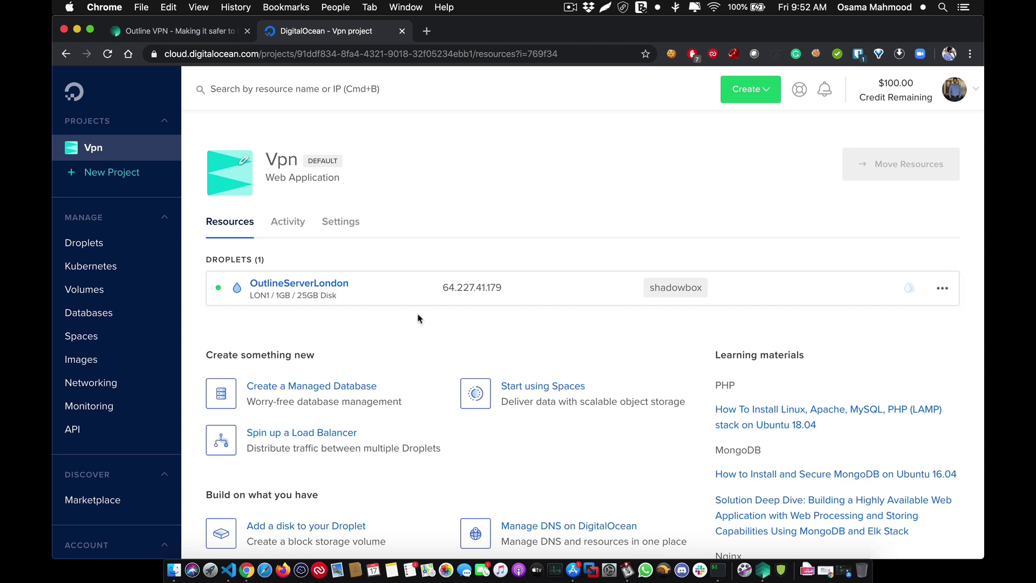
{"action": "scroll", "coordinate": [431, 308], "scroll_direction": "down", "scroll_amount": 3}
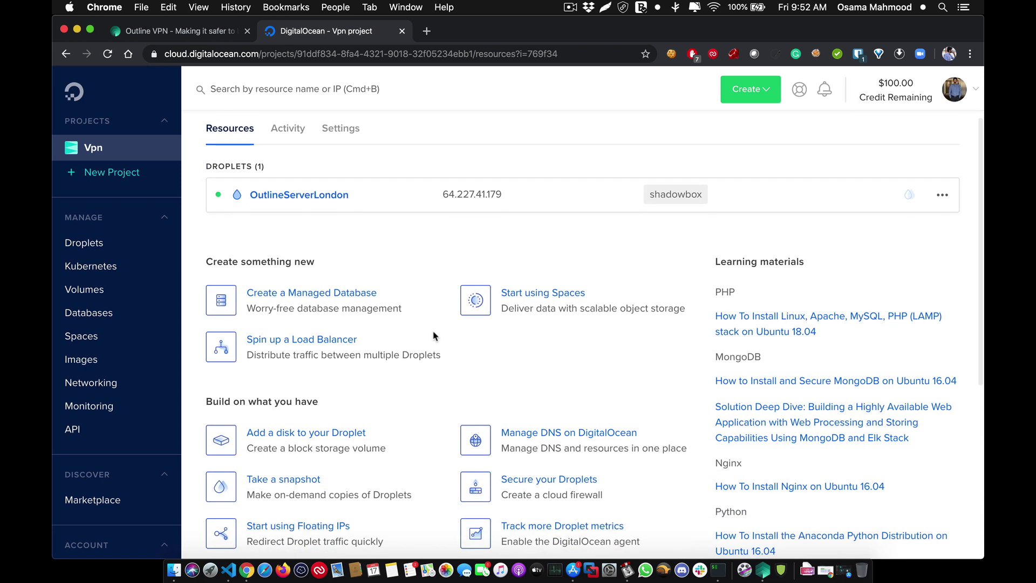
{"action": "left_click", "coordinate": [773, 567]}
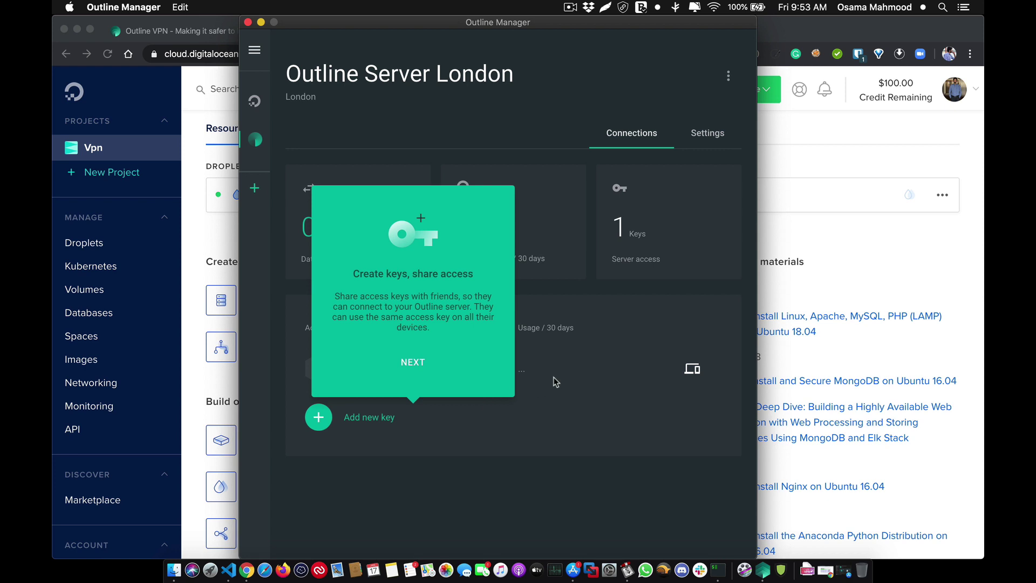
Dismiss the key-sharing and not-connected-yet tips, then return to the DigitalOcean page.
{"action": "left_click", "coordinate": [413, 364]}
{"action": "left_click", "coordinate": [636, 311]}
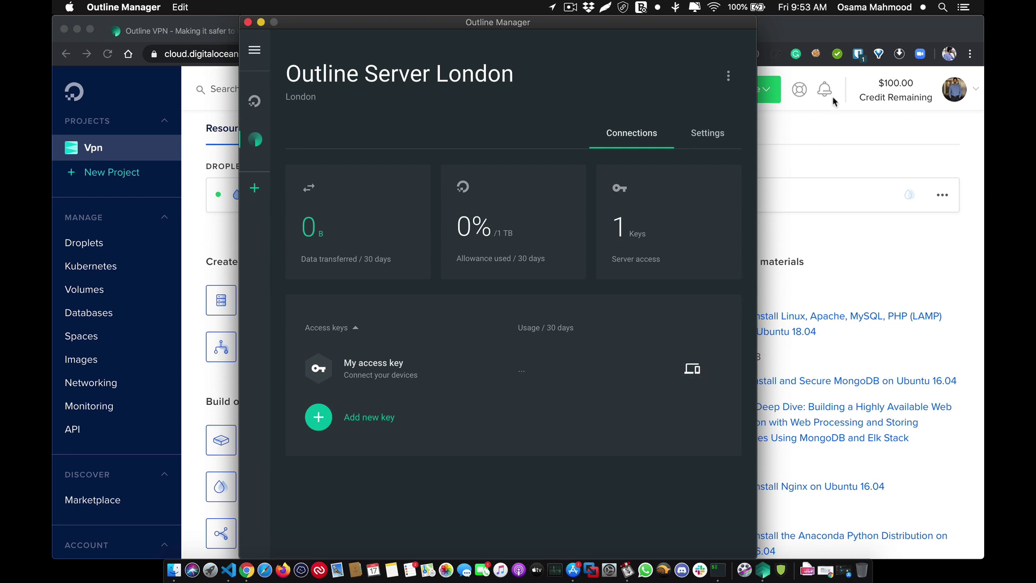
{"action": "left_click", "coordinate": [779, 33]}
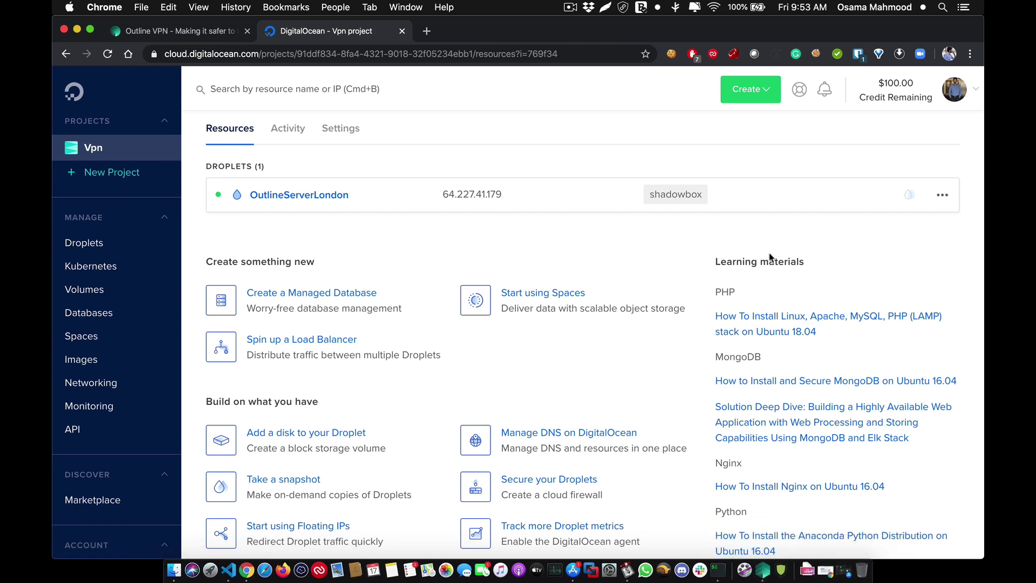
Launch the Outline client, dismiss its privacy notice, and start adding a server.
{"action": "key", "text": "F4"}
{"action": "left_click", "coordinate": [633, 279]}
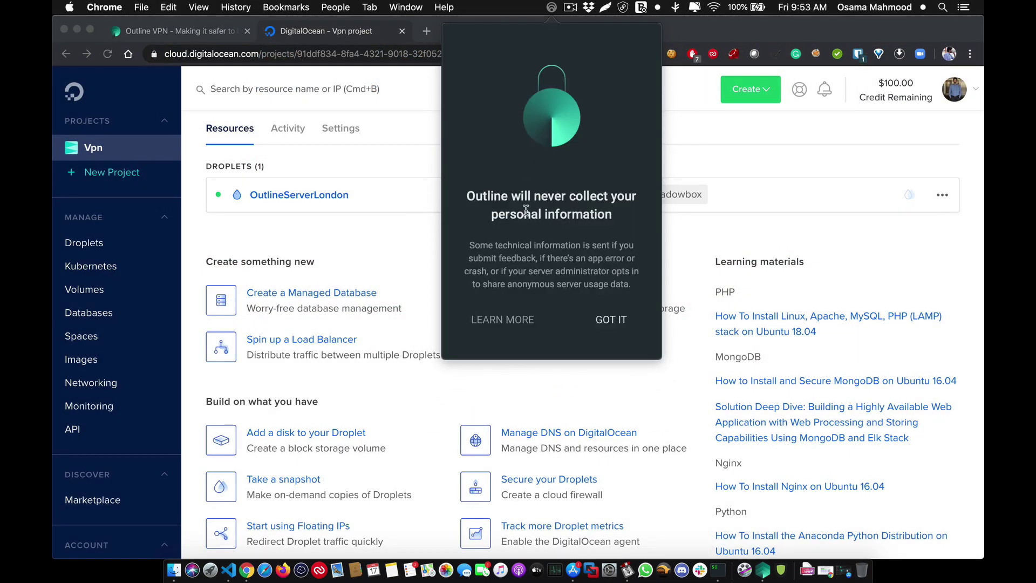
{"action": "left_click", "coordinate": [614, 326]}
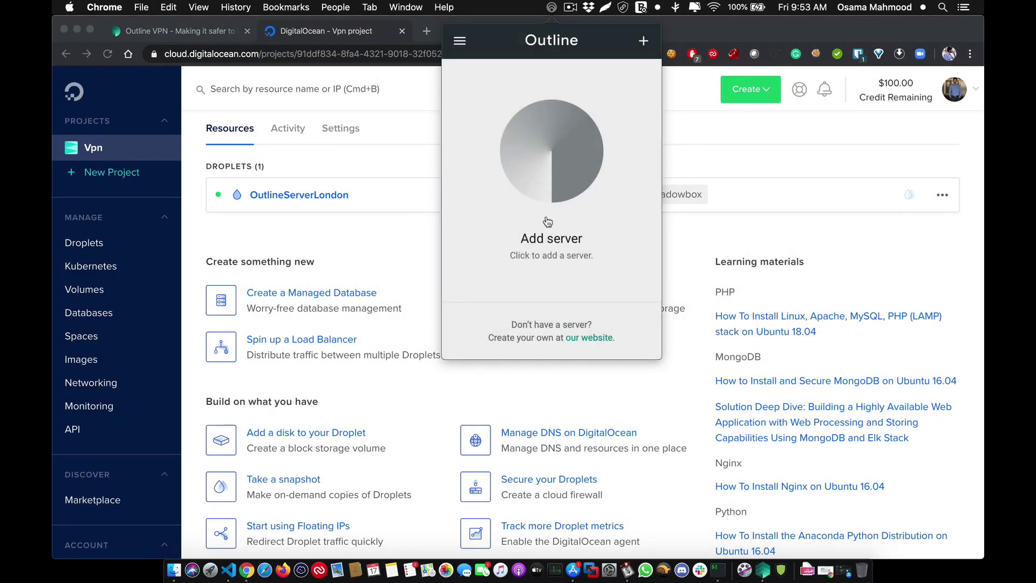
{"action": "left_click", "coordinate": [644, 42]}
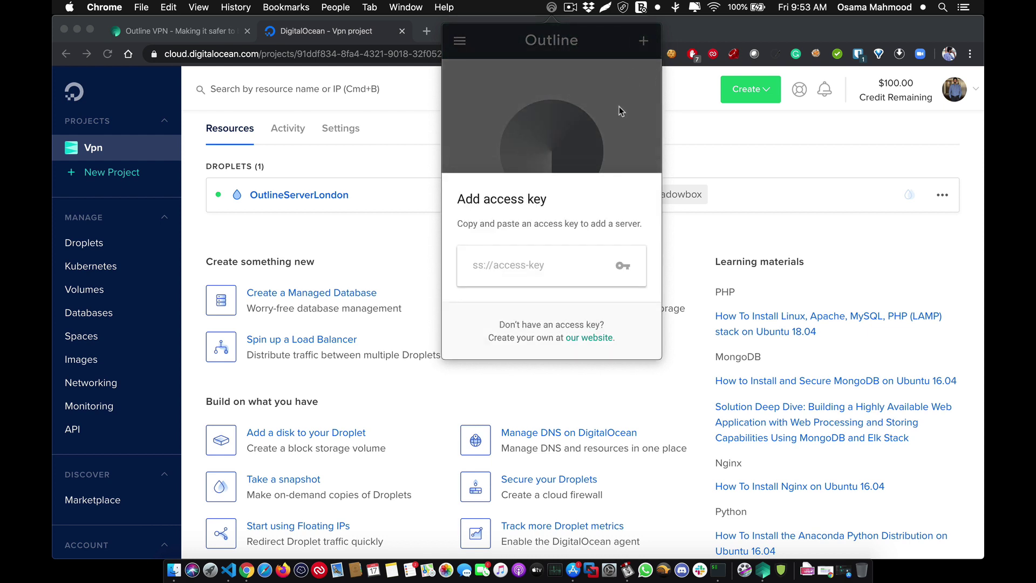
Paste the invalid access key, clear it, and return to the London connection instructions.
{"action": "left_click", "coordinate": [525, 262]}
{"action": "key", "text": "super+v"}
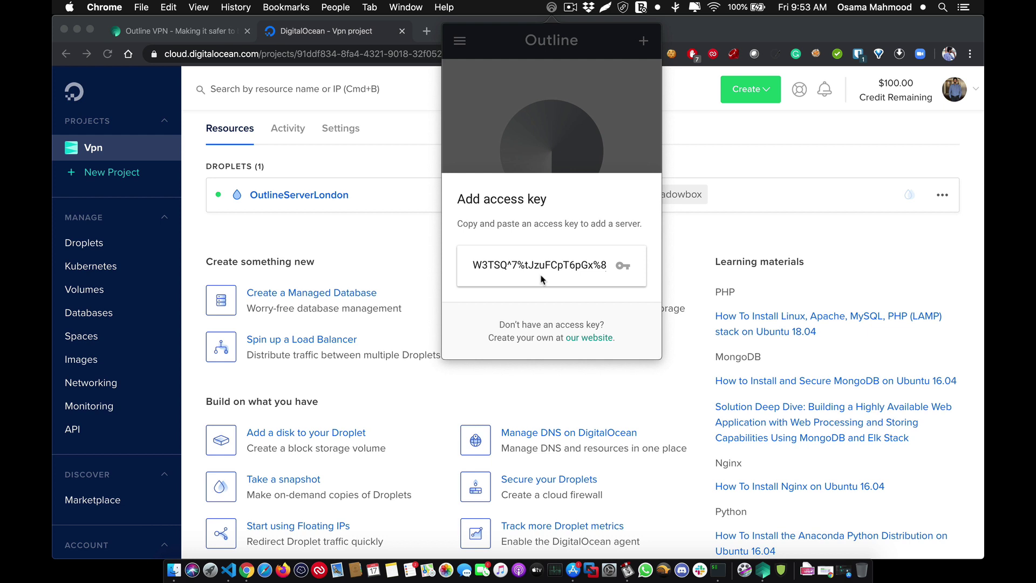
{"action": "key", "text": "super+a"}
{"action": "key", "text": "BackSpace"}
{"action": "left_click", "coordinate": [767, 565]}
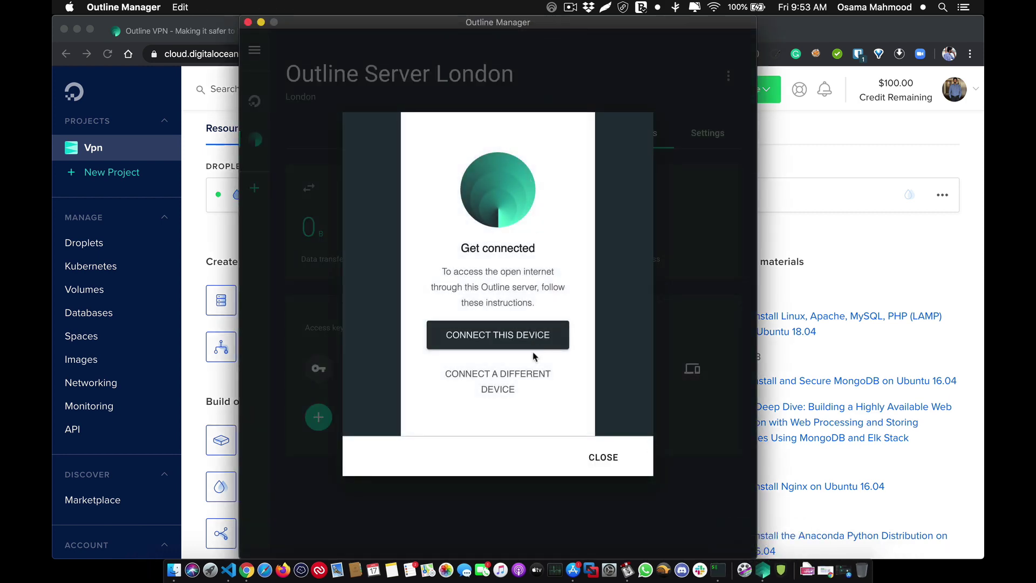
Copy the London server's ss:// access code and reopen the client's add-key panel.
{"action": "left_click", "coordinate": [508, 337]}
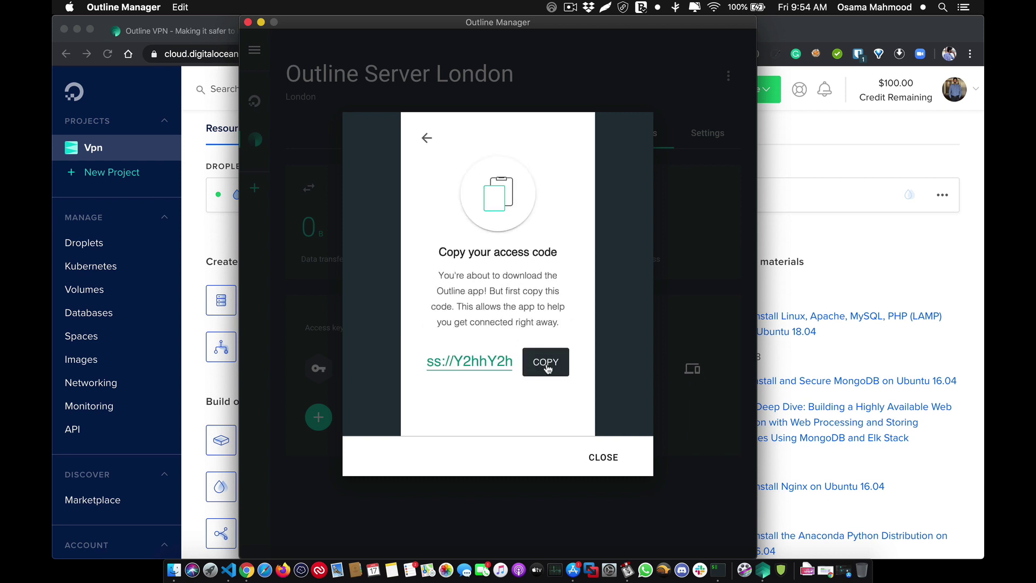
{"action": "left_click", "coordinate": [472, 360]}
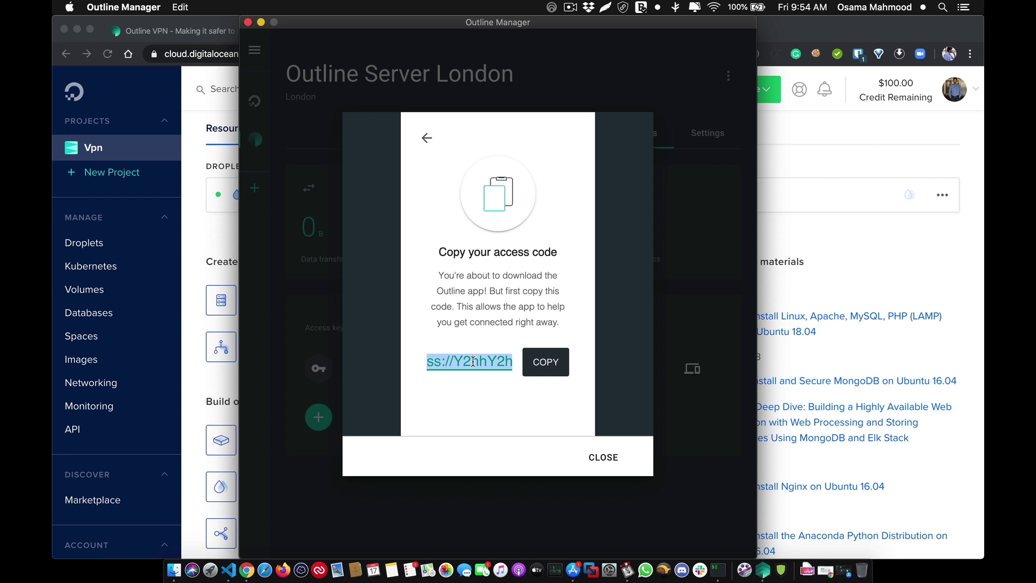
{"action": "left_click", "coordinate": [531, 363]}
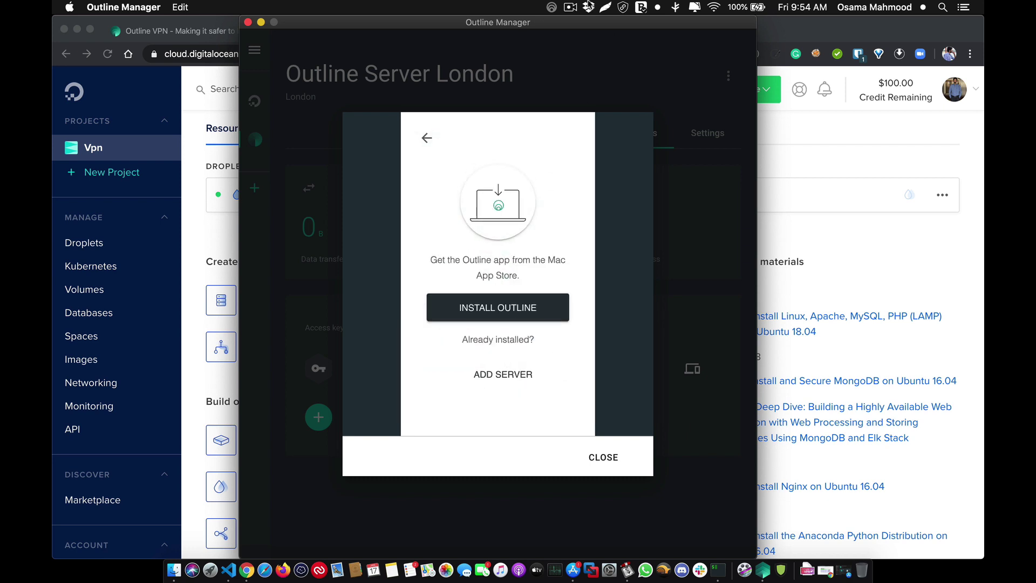
{"action": "left_click", "coordinate": [551, 7]}
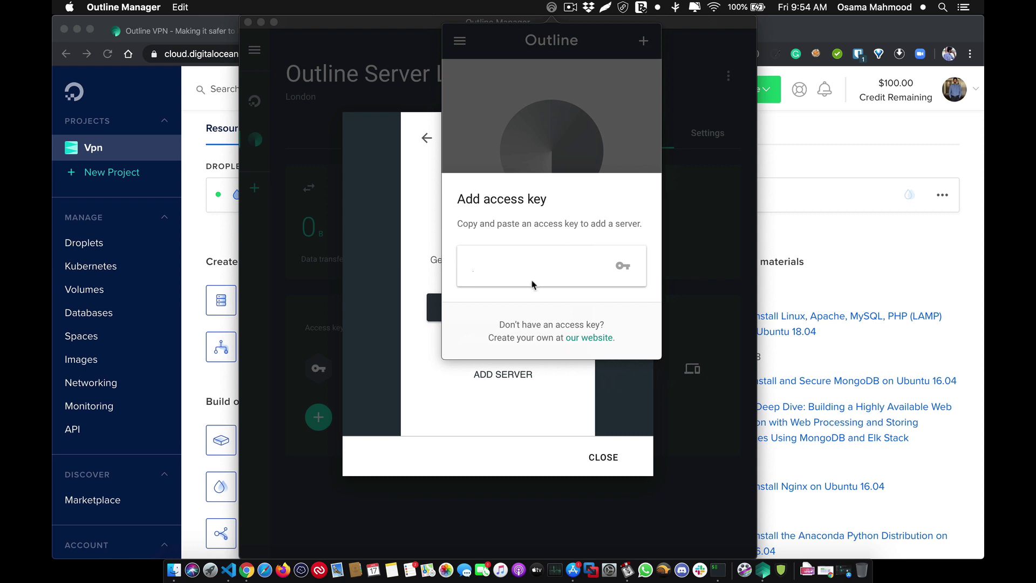
Add the London server 64.227.41.179 from the pasted key and close the install instructions.
{"action": "key", "text": "super+v"}
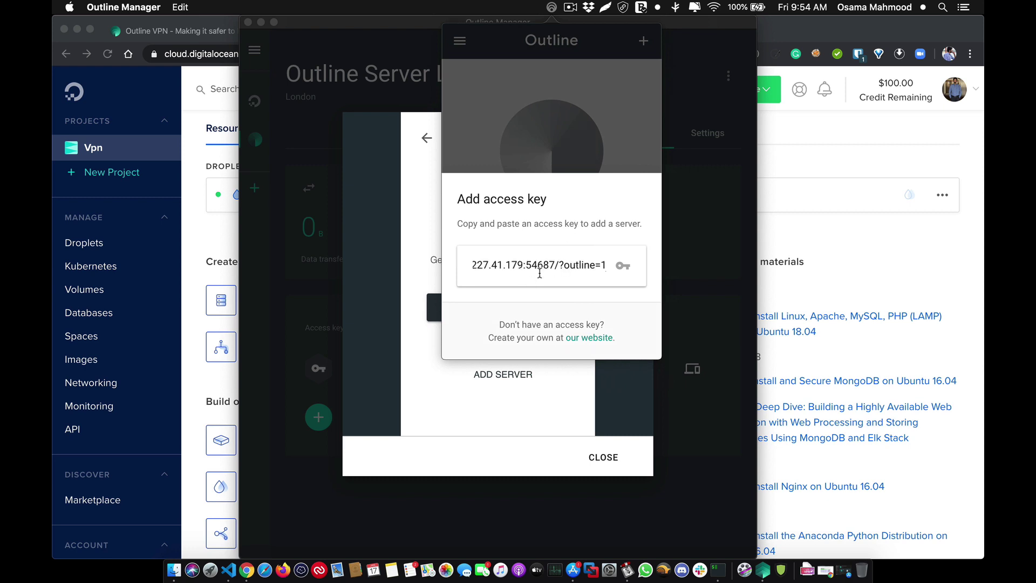
{"action": "left_click", "coordinate": [605, 312]}
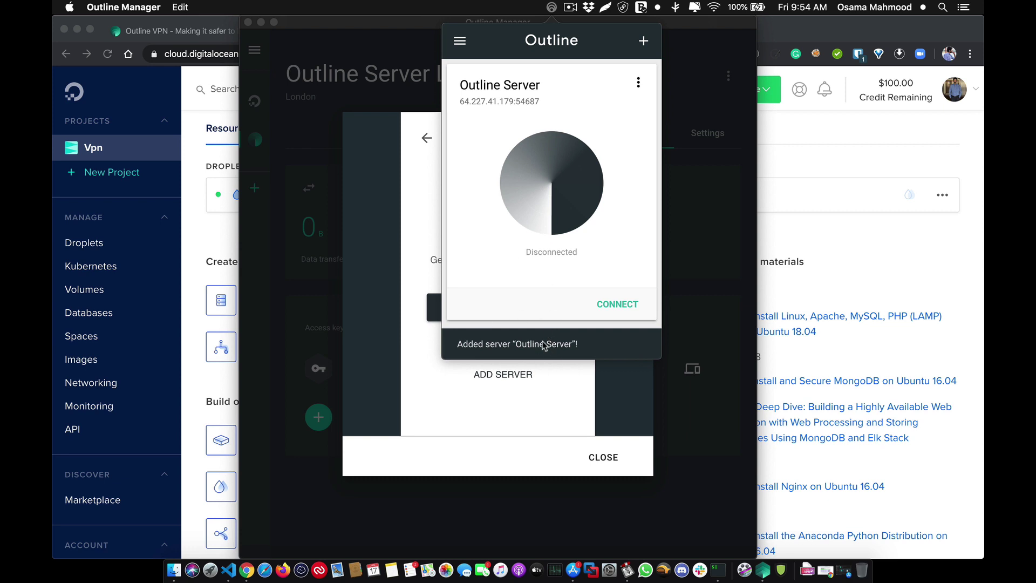
{"action": "left_click", "coordinate": [597, 456]}
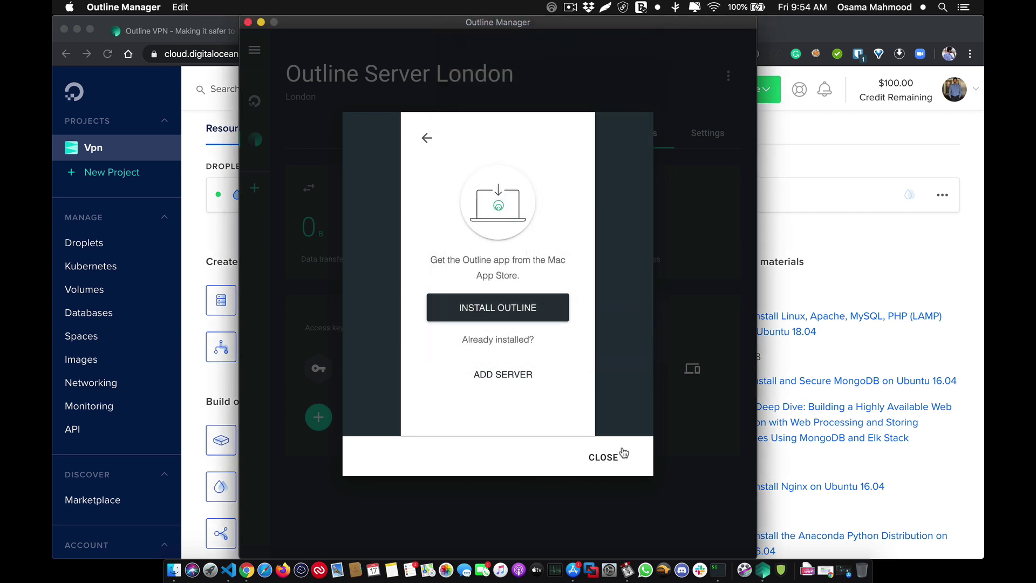
{"action": "left_click", "coordinate": [602, 457]}
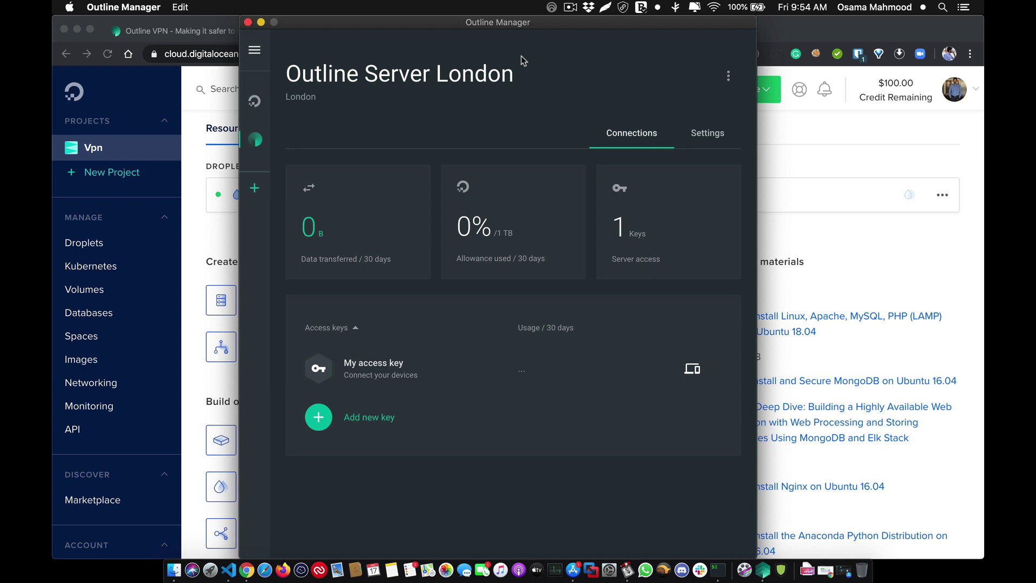
{"action": "left_click", "coordinate": [812, 24]}
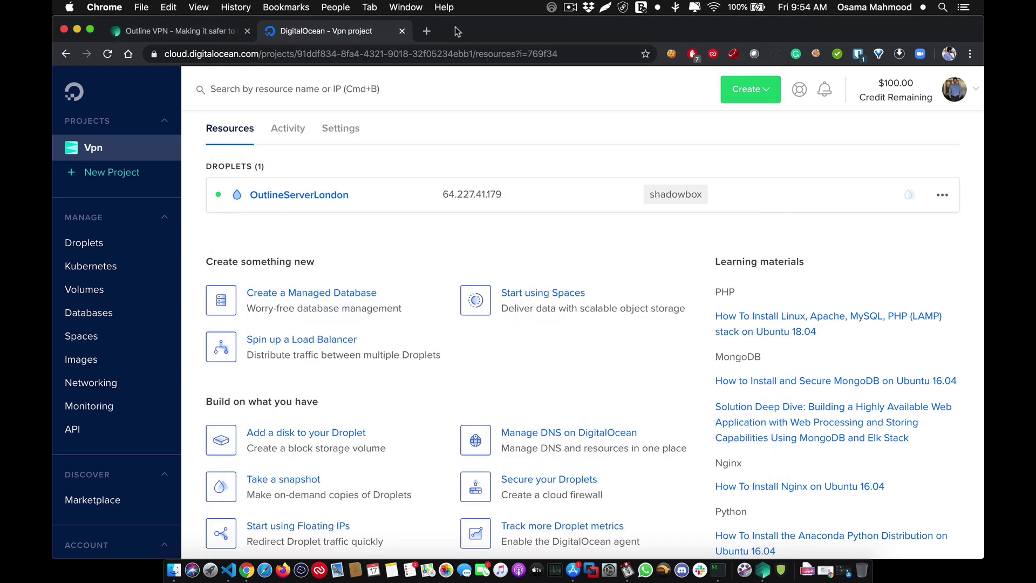
Search Google for 'what is my ip' in a new tab.
{"action": "left_click", "coordinate": [426, 31]}
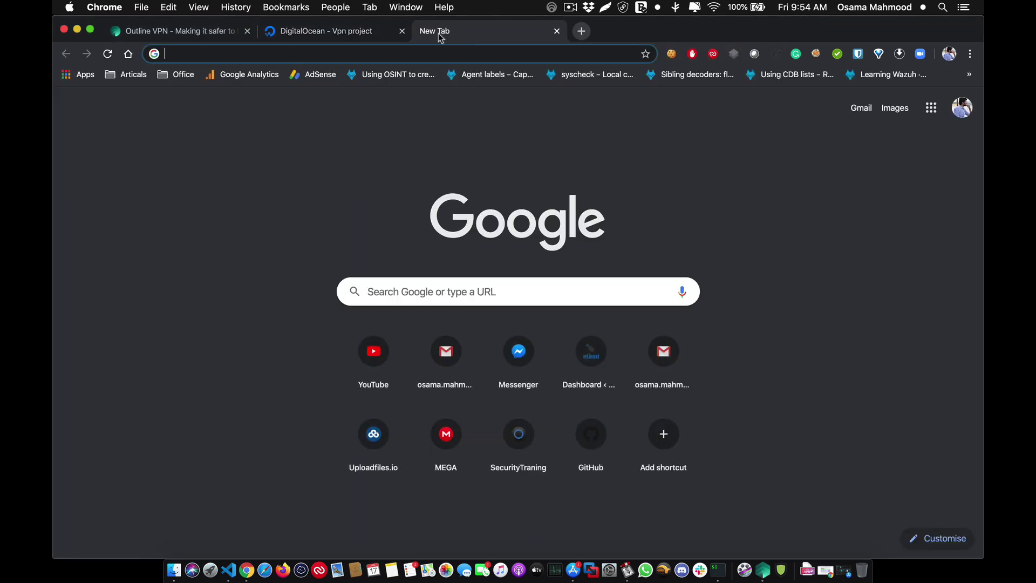
{"action": "type", "text": "wh"}
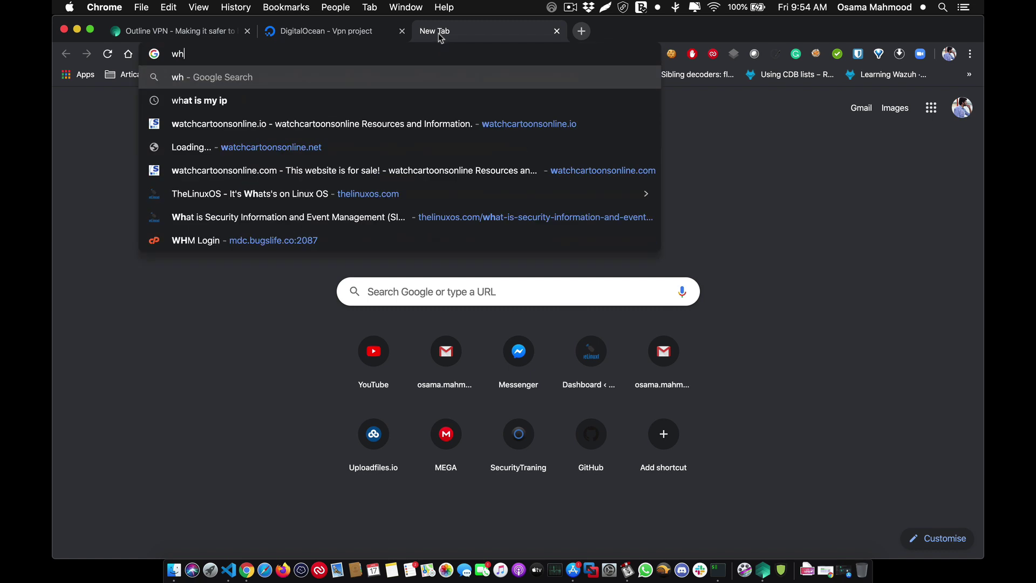
{"action": "type", "text": "at is my"}
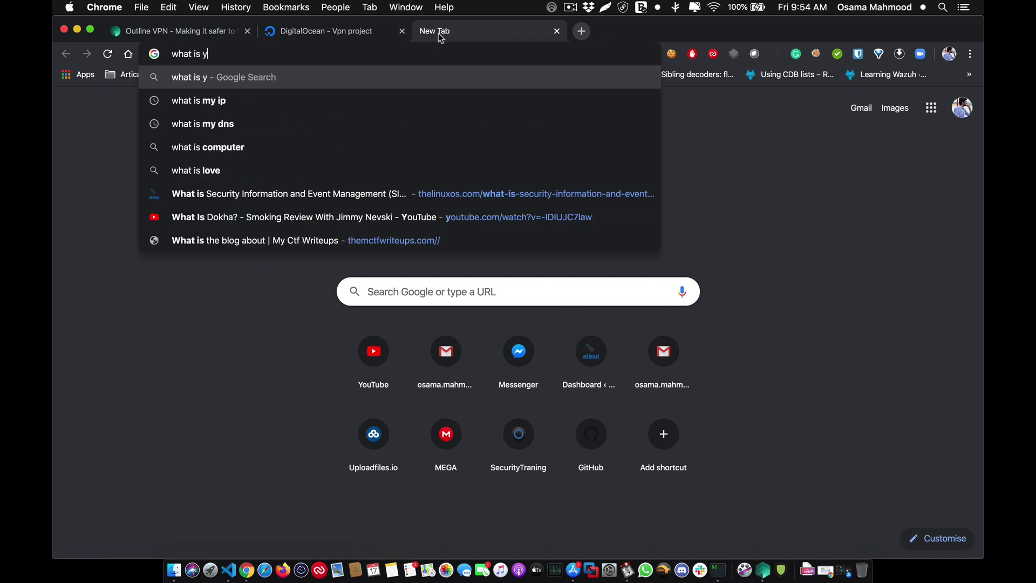
{"action": "key", "text": "BackSpace"}
{"action": "type", "text": "my"}
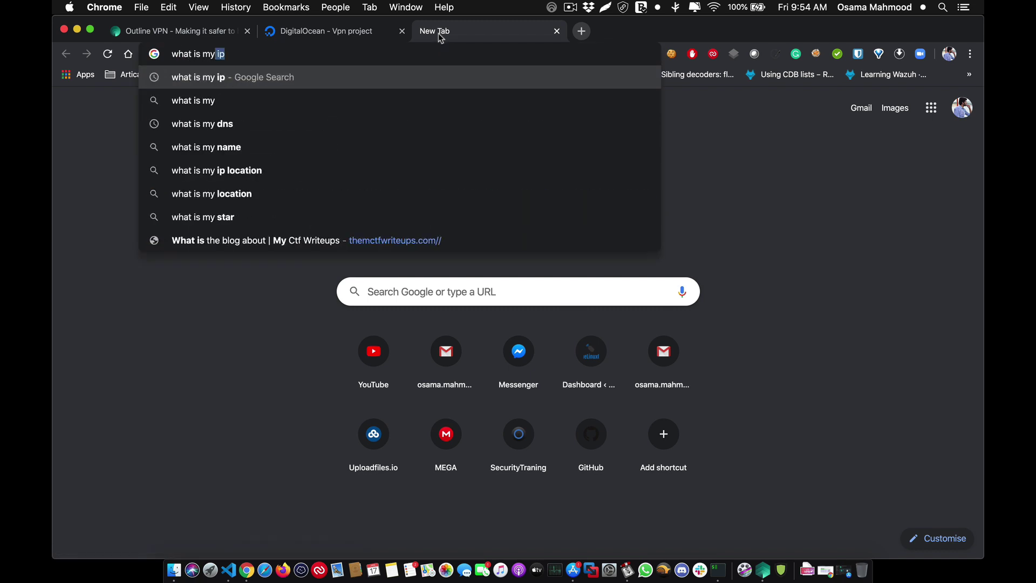
{"action": "key", "text": "Return"}
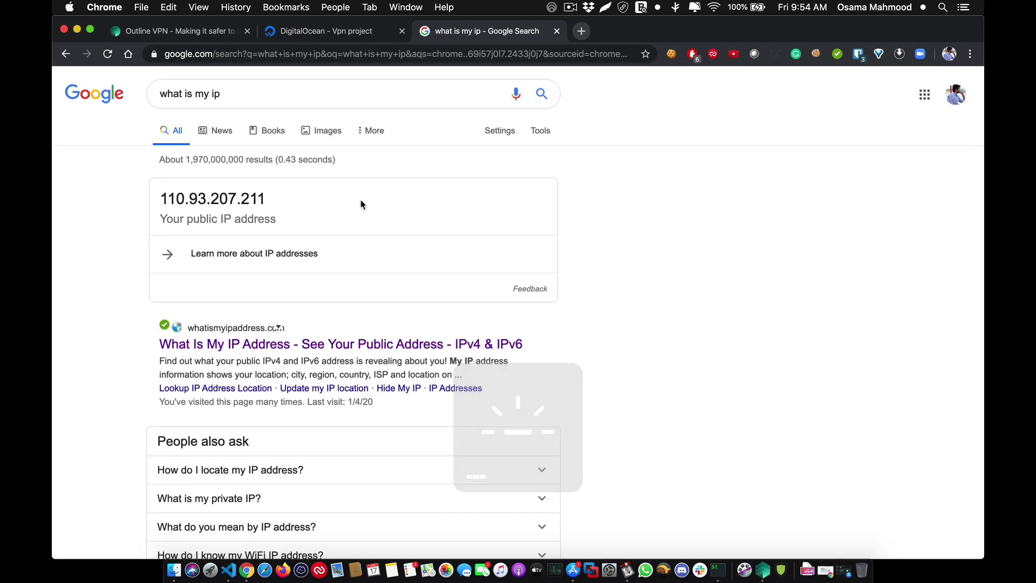
Select the reported IP 110.93.207.211 and open the whatismyipaddress.com result.
{"action": "left_click_drag", "start_coordinate": [265, 199], "coordinate": [212, 198]}
{"action": "left_click", "coordinate": [213, 199]}
{"action": "double_click", "coordinate": [212, 199]}
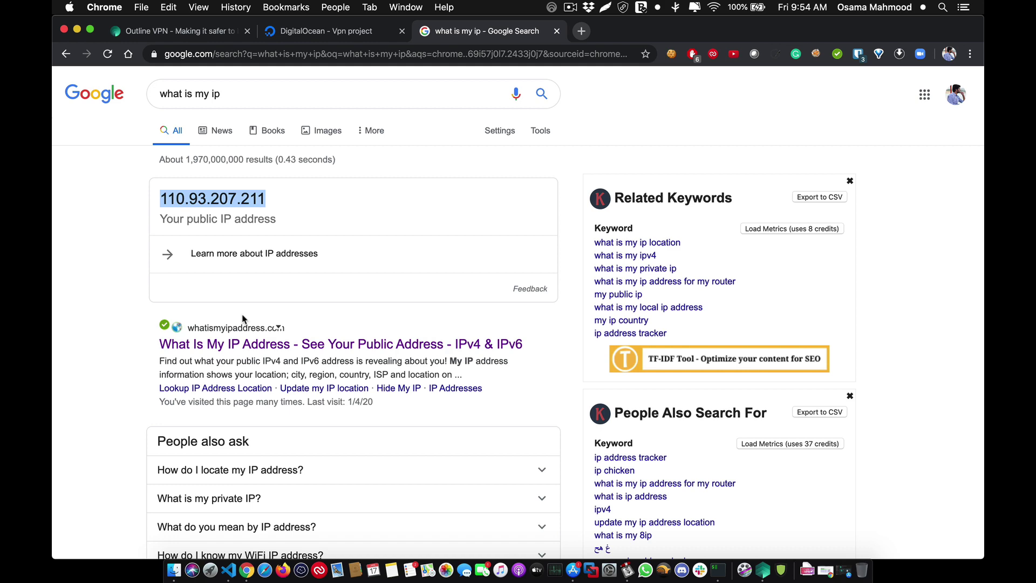
{"action": "left_click", "coordinate": [261, 353]}
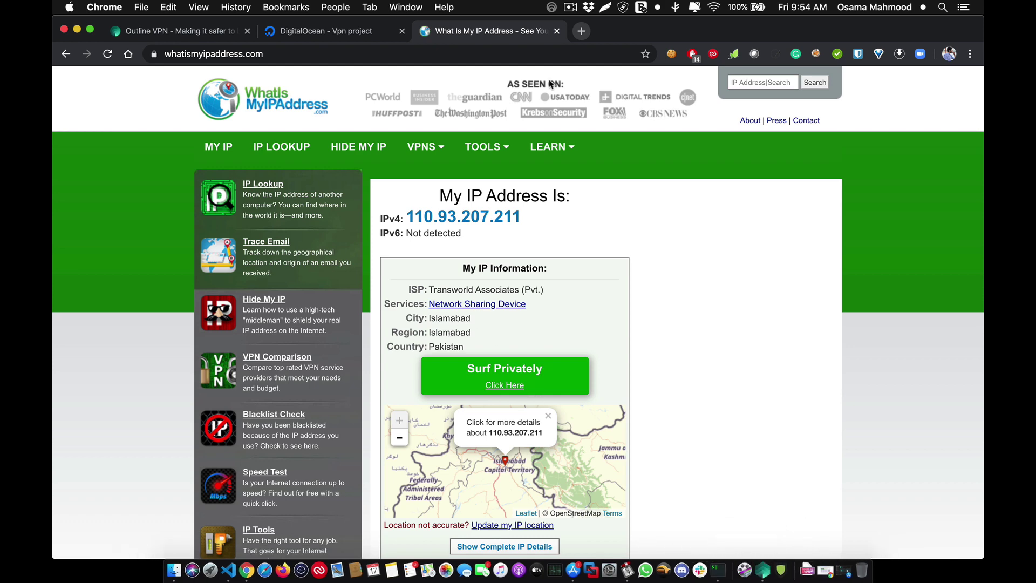
{"action": "left_click", "coordinate": [550, 8]}
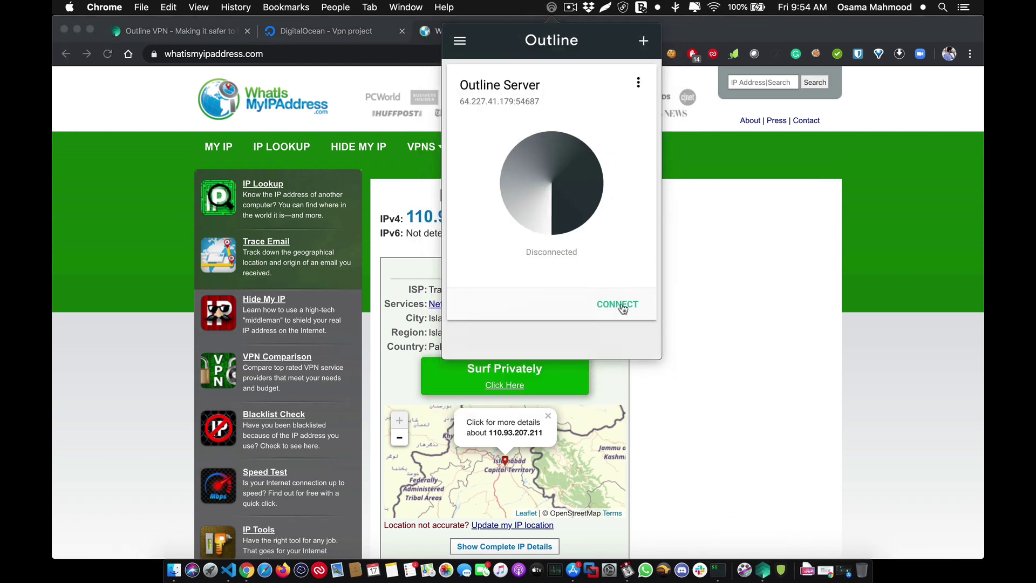
Connect to 64.227.41.179, allowing the VPN configuration and LuLu firewall alert.
{"action": "left_click", "coordinate": [622, 305]}
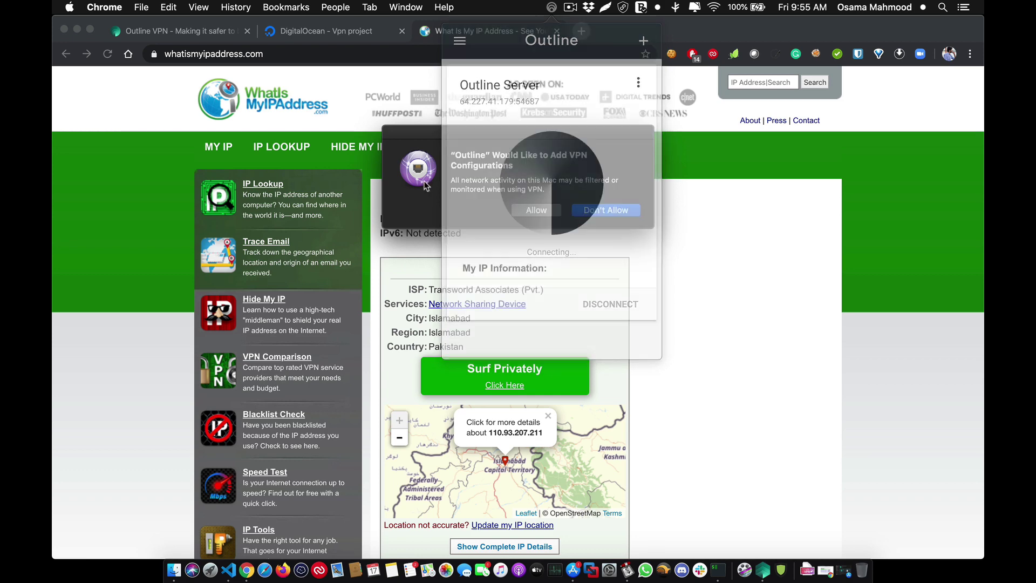
{"action": "left_click", "coordinate": [533, 212]}
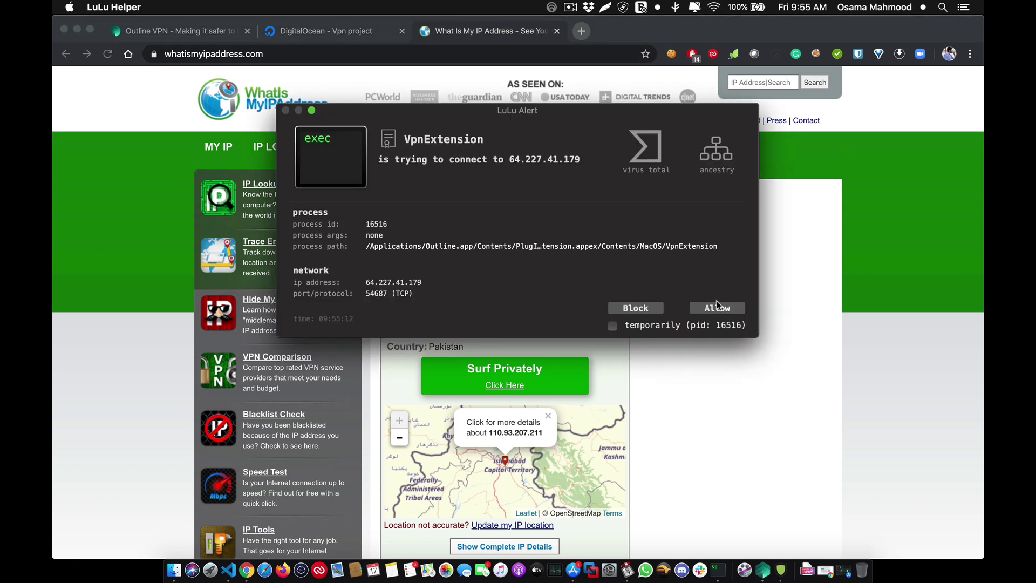
{"action": "left_click", "coordinate": [718, 307]}
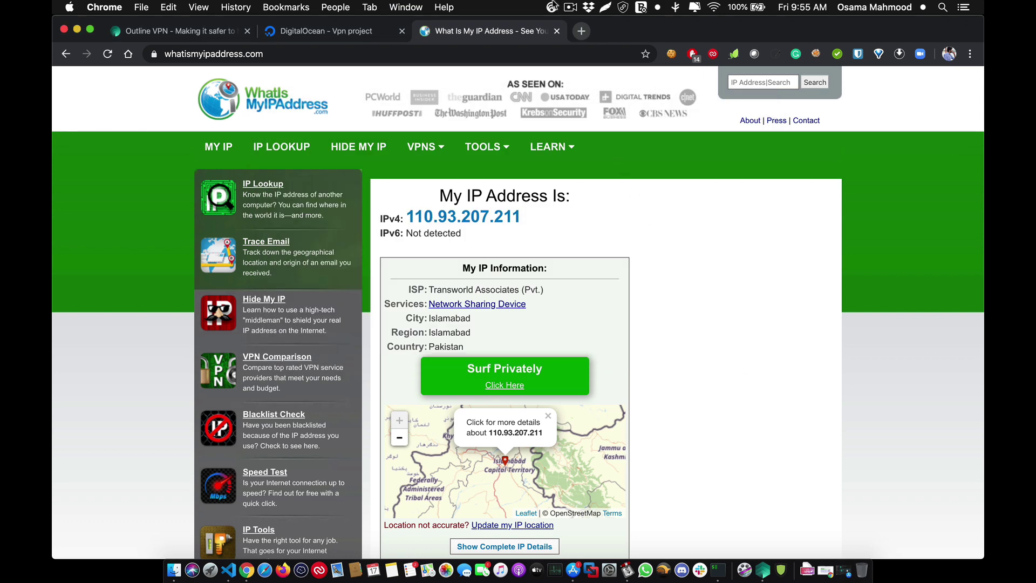
{"action": "left_click", "coordinate": [551, 7]}
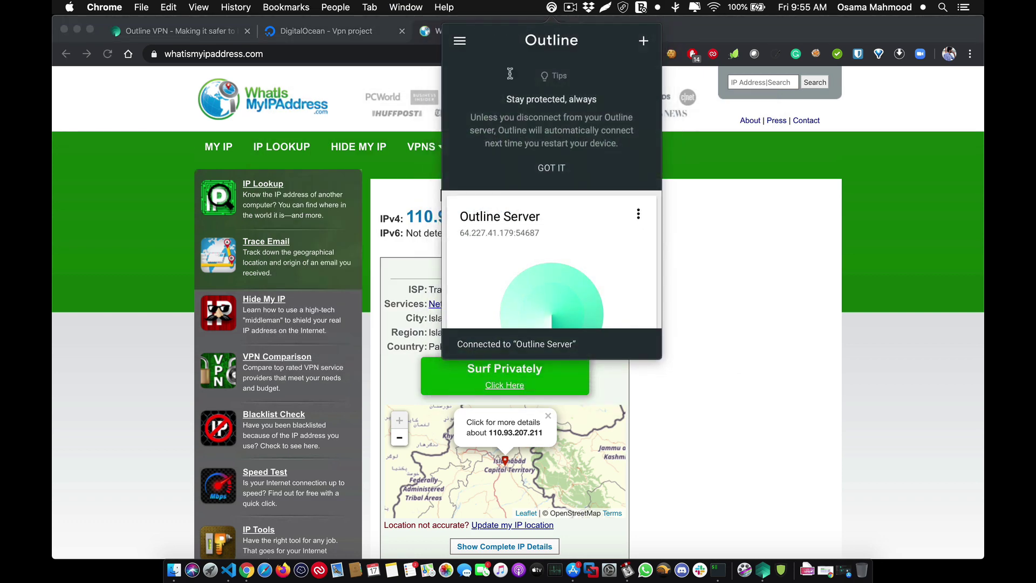
{"action": "left_click", "coordinate": [552, 167]}
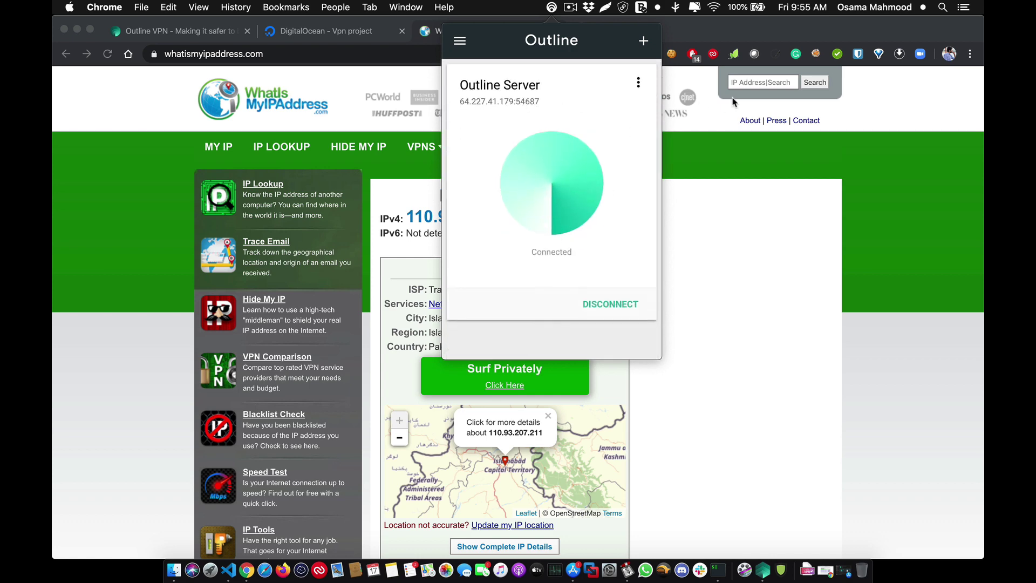
{"action": "left_click", "coordinate": [696, 37]}
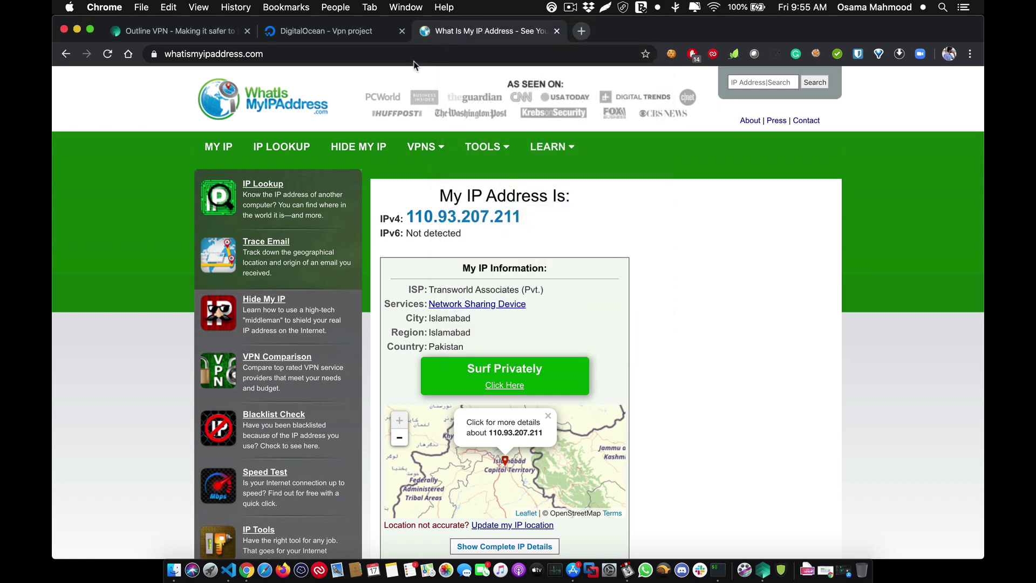
Reload whatismyipaddress.com, dismiss the location request, and check the reported country.
{"action": "key", "text": "cmd+r"}
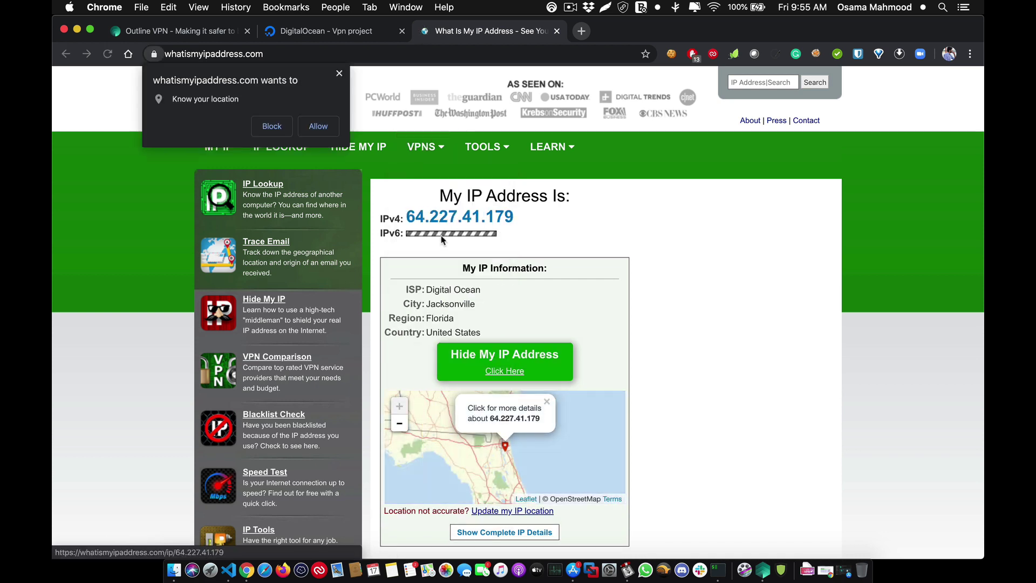
{"action": "left_click", "coordinate": [378, 106]}
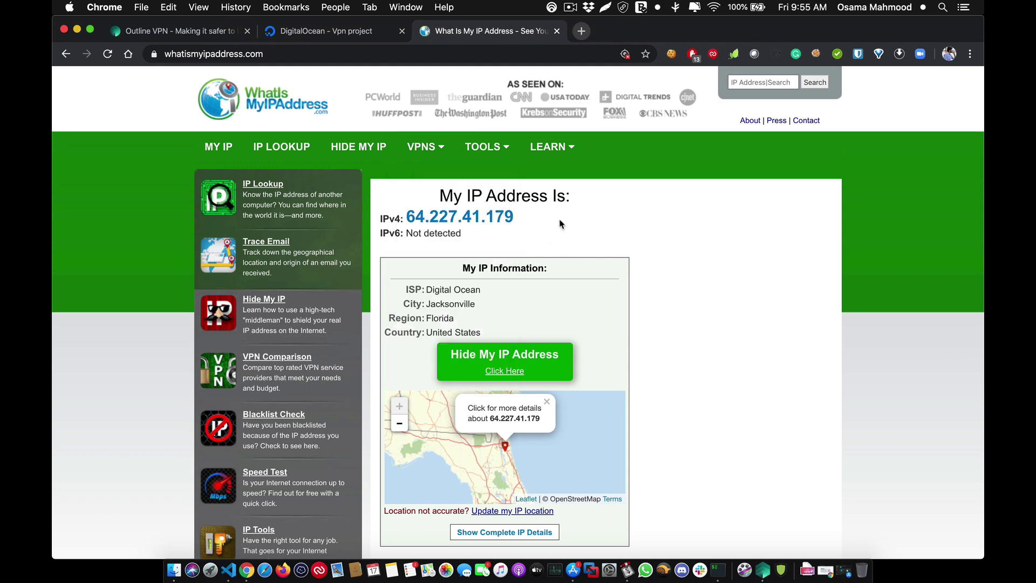
{"action": "scroll", "coordinate": [507, 323], "scroll_direction": "down", "scroll_amount": 2}
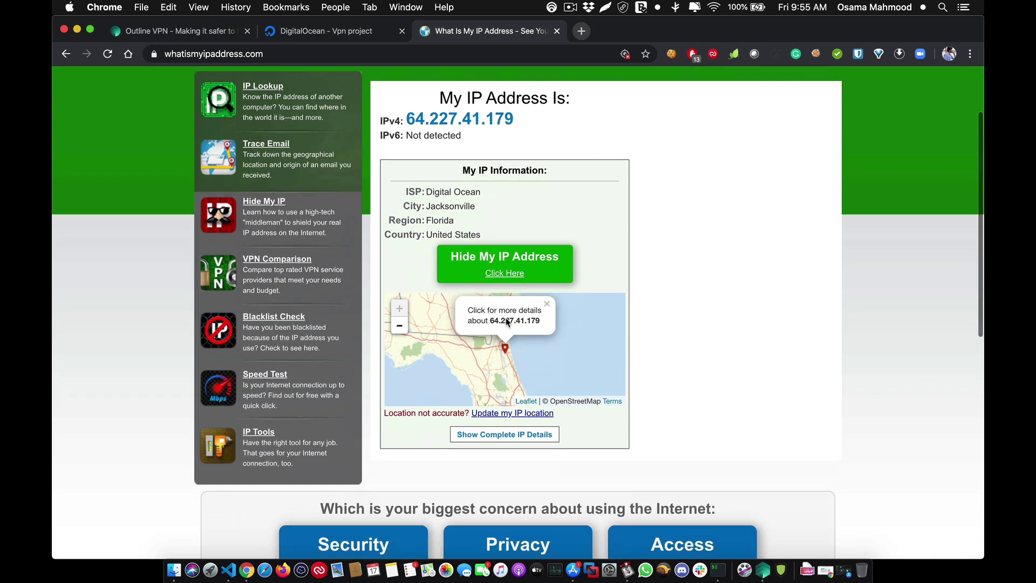
{"action": "scroll", "coordinate": [506, 322], "scroll_direction": "down", "scroll_amount": 3}
{"action": "scroll", "coordinate": [508, 322], "scroll_direction": "up", "scroll_amount": 4}
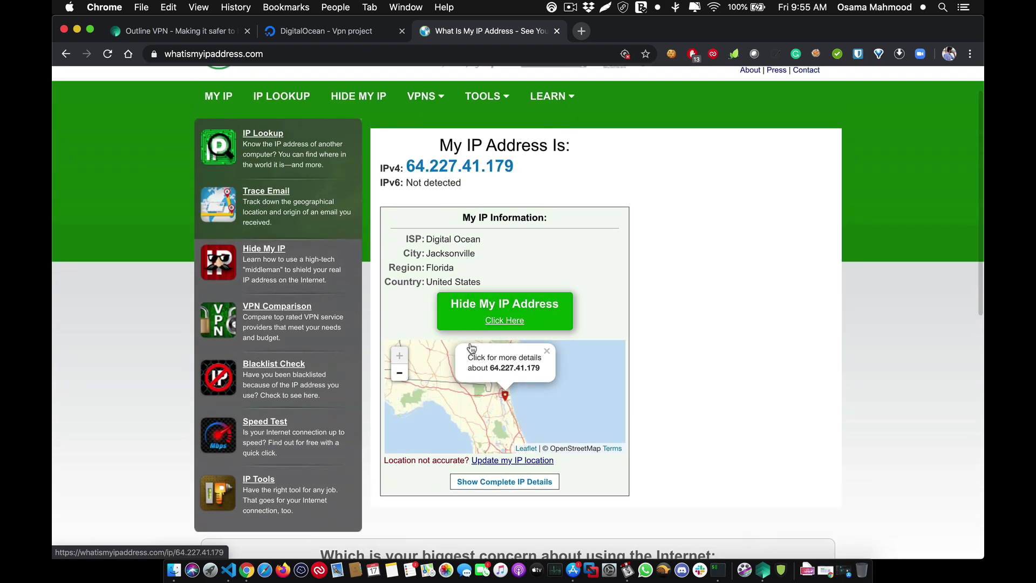
{"action": "left_click_drag", "start_coordinate": [482, 282], "coordinate": [426, 282]}
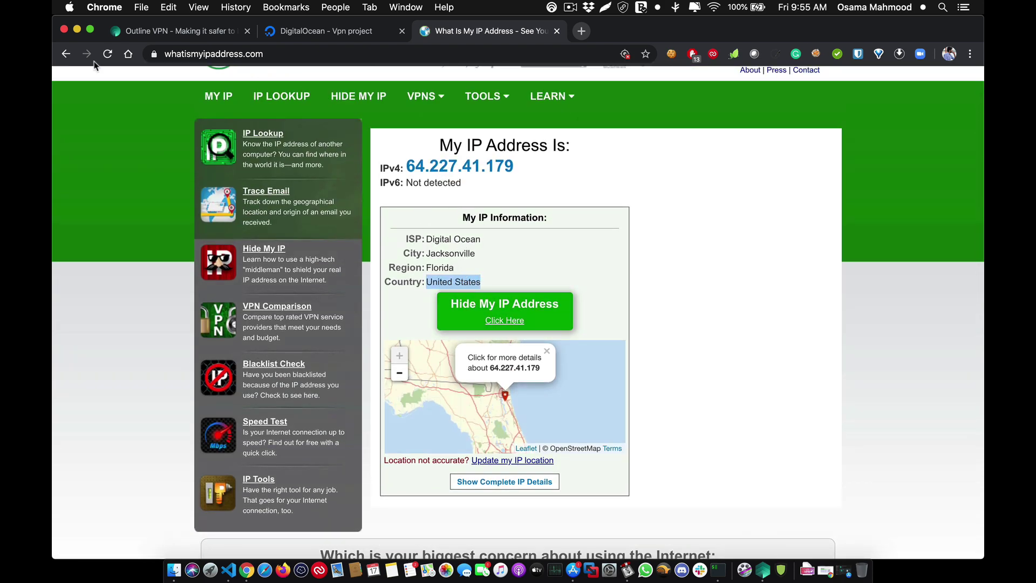
Return to the Google 'what is my ip' results and verify the public IP is 64.227.41.179.
{"action": "left_click", "coordinate": [66, 54]}
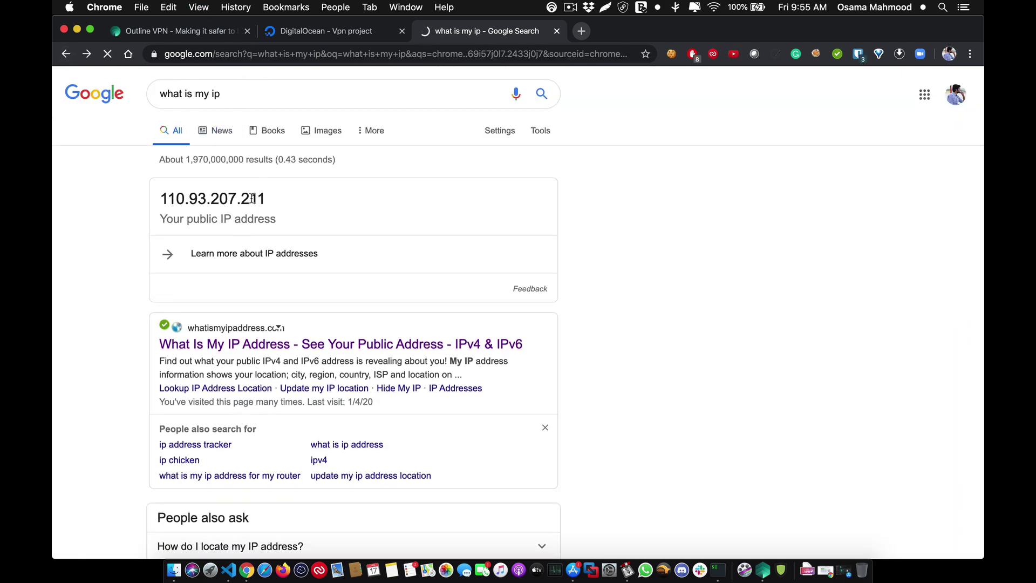
{"action": "left_click_drag", "start_coordinate": [266, 200], "coordinate": [211, 199]}
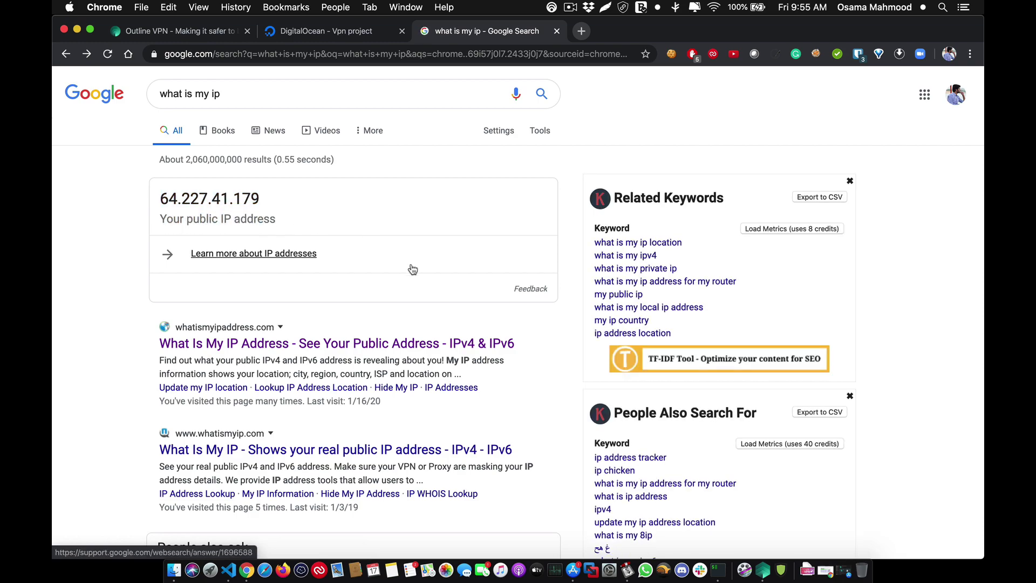
{"action": "scroll", "coordinate": [412, 269], "scroll_direction": "down", "scroll_amount": 5}
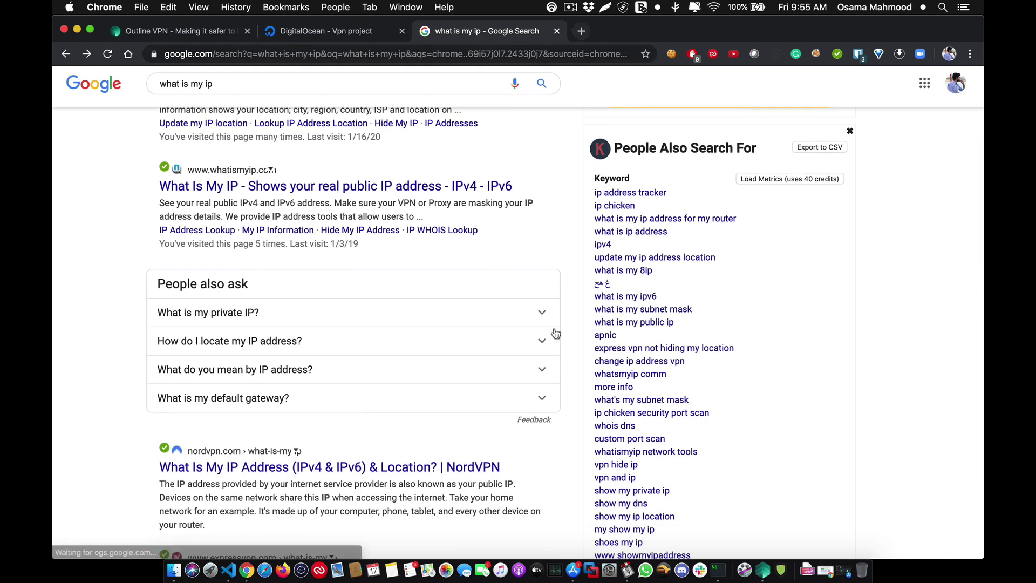
{"action": "scroll", "coordinate": [556, 331], "scroll_direction": "down", "scroll_amount": 4}
{"action": "scroll", "coordinate": [556, 333], "scroll_direction": "down", "scroll_amount": 3}
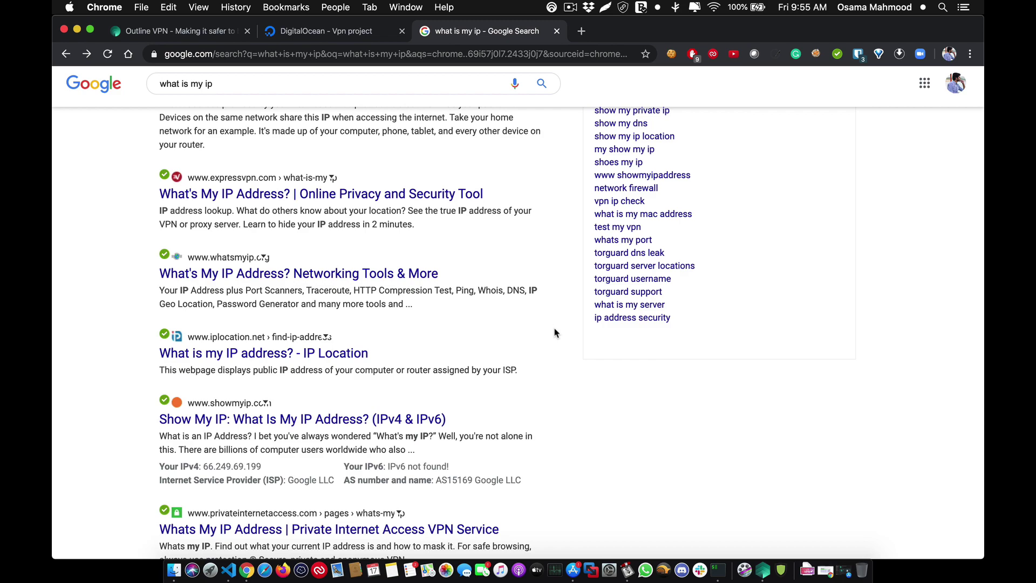
{"action": "scroll", "coordinate": [556, 333], "scroll_direction": "down", "scroll_amount": 2}
{"action": "scroll", "coordinate": [556, 333], "scroll_direction": "down", "scroll_amount": 10}
{"action": "scroll", "coordinate": [556, 333], "scroll_direction": "down", "scroll_amount": 2}
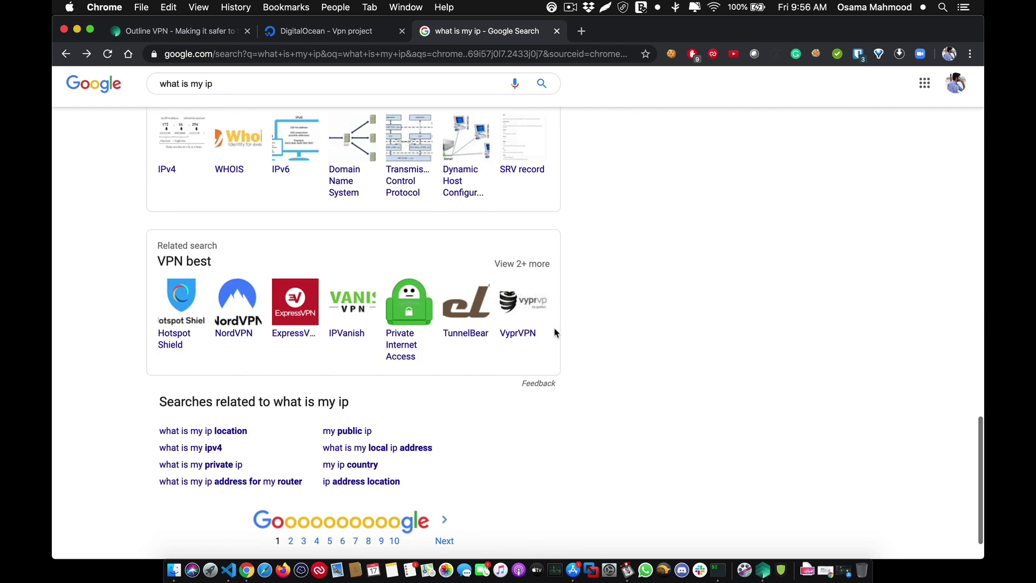
{"action": "scroll", "coordinate": [556, 334], "scroll_direction": "up", "scroll_amount": 5}
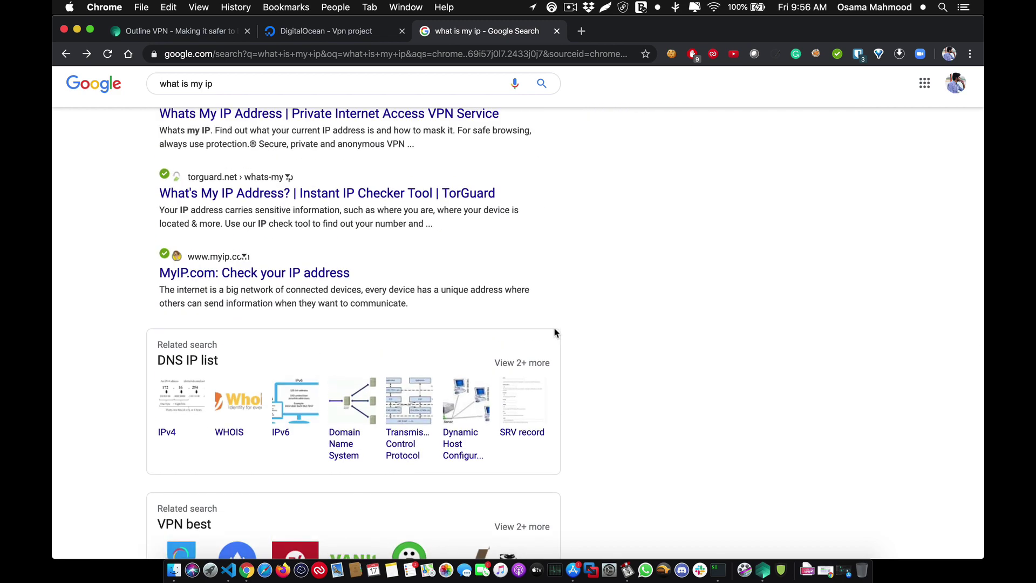
{"action": "scroll", "coordinate": [556, 333], "scroll_direction": "up", "scroll_amount": 10}
{"action": "scroll", "coordinate": [556, 333], "scroll_direction": "up", "scroll_amount": 5}
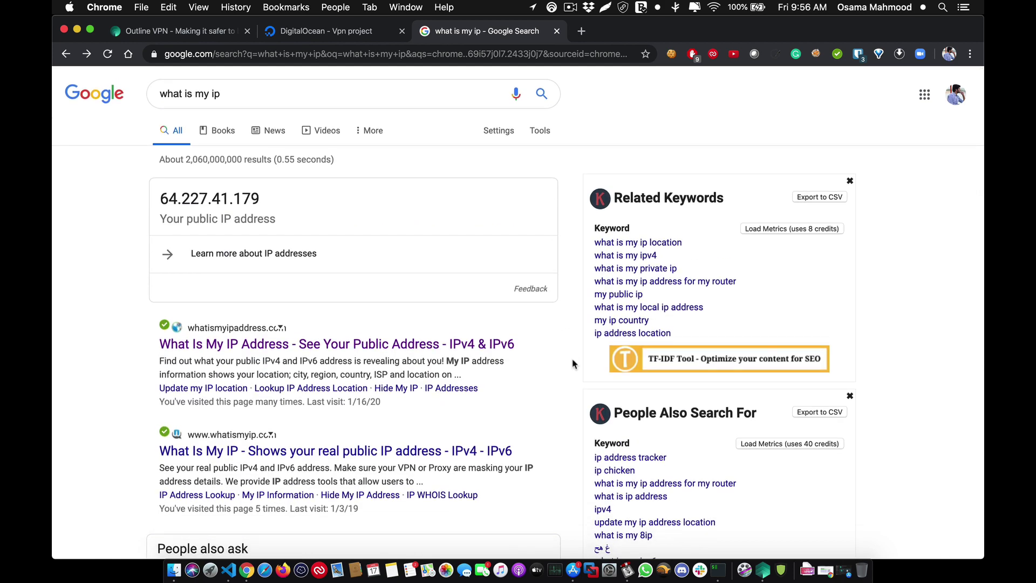
Check the London dashboard: 347 KB transferred and 0% of the 1 TB allowance used.
{"action": "left_click", "coordinate": [763, 568]}
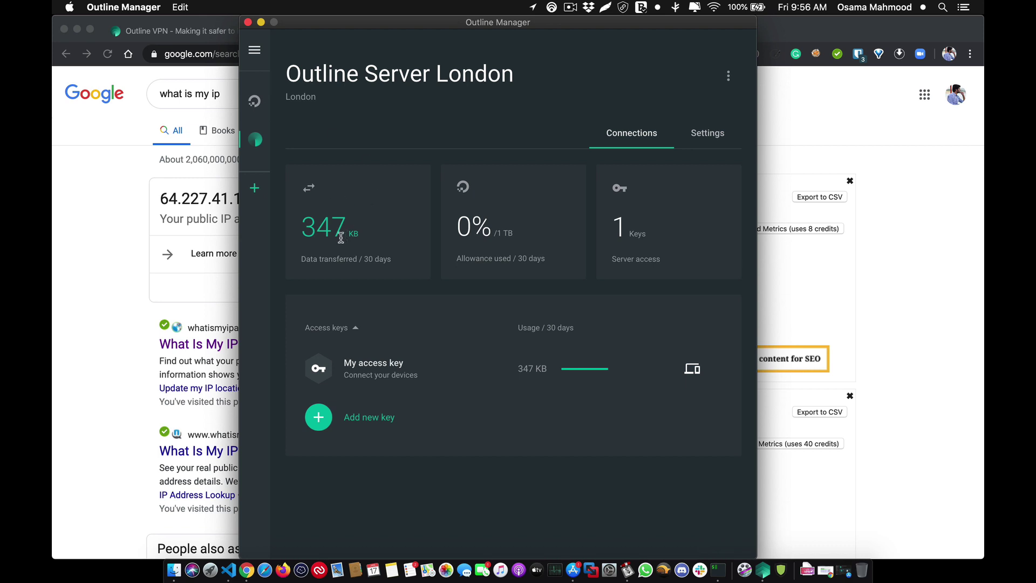
{"action": "mouse_move", "coordinate": [302, 230]}
{"action": "left_mouse_down"}
{"action": "mouse_move", "coordinate": [372, 232]}
{"action": "mouse_move", "coordinate": [346, 236]}
{"action": "left_mouse_up"}
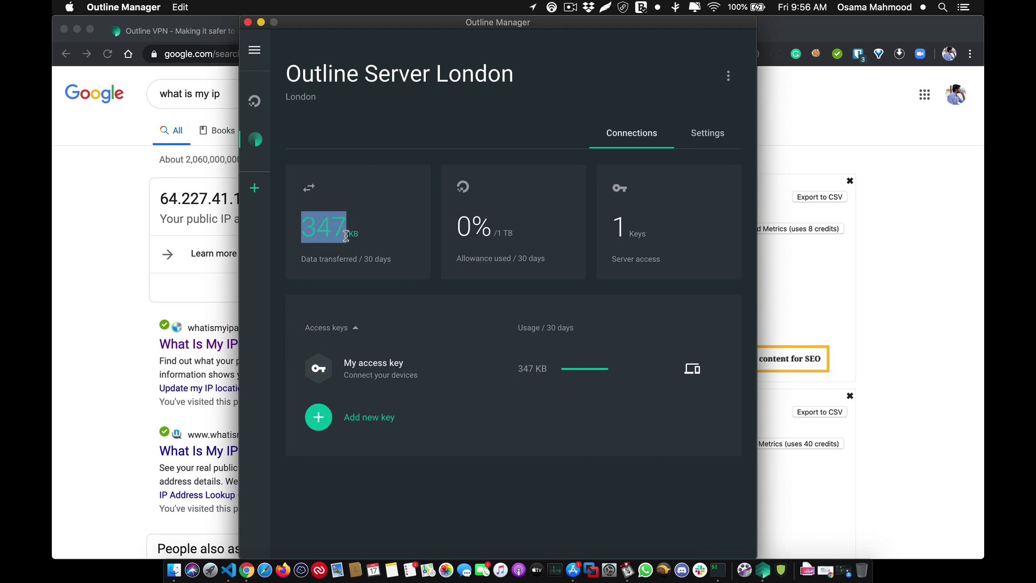
{"action": "left_click", "coordinate": [329, 254]}
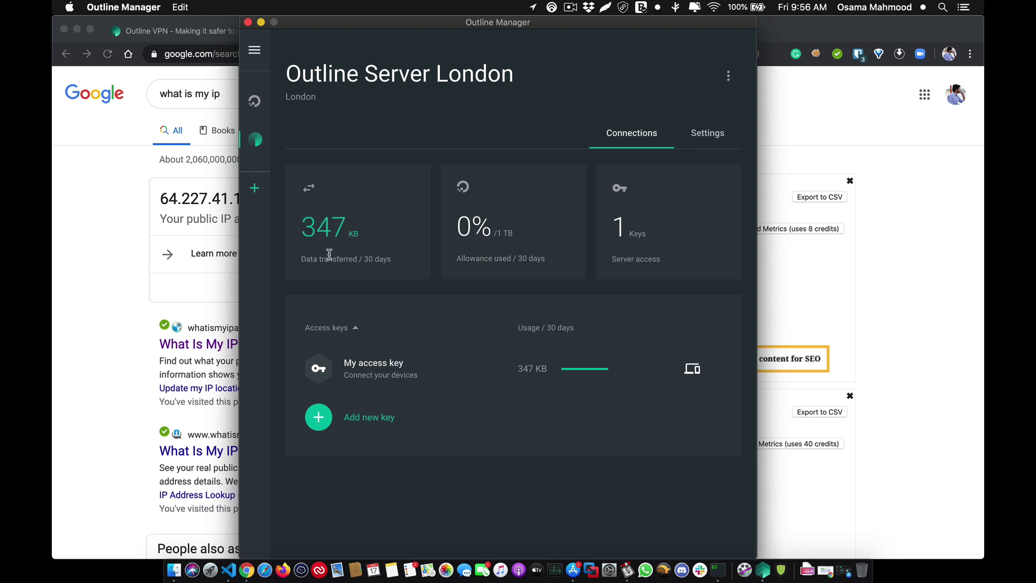
{"action": "double_click", "coordinate": [316, 224]}
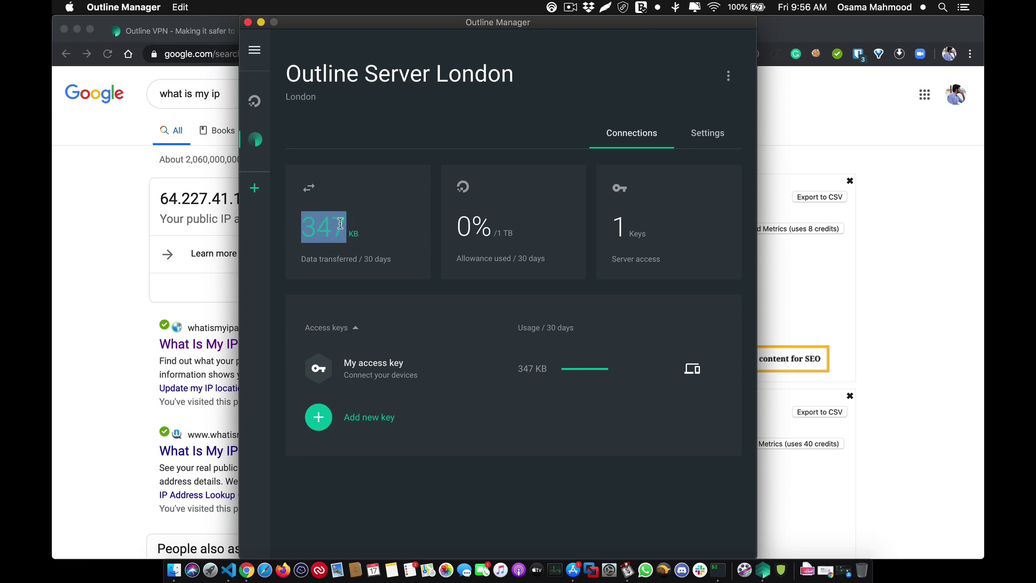
{"action": "left_click_drag", "start_coordinate": [459, 221], "coordinate": [503, 226]}
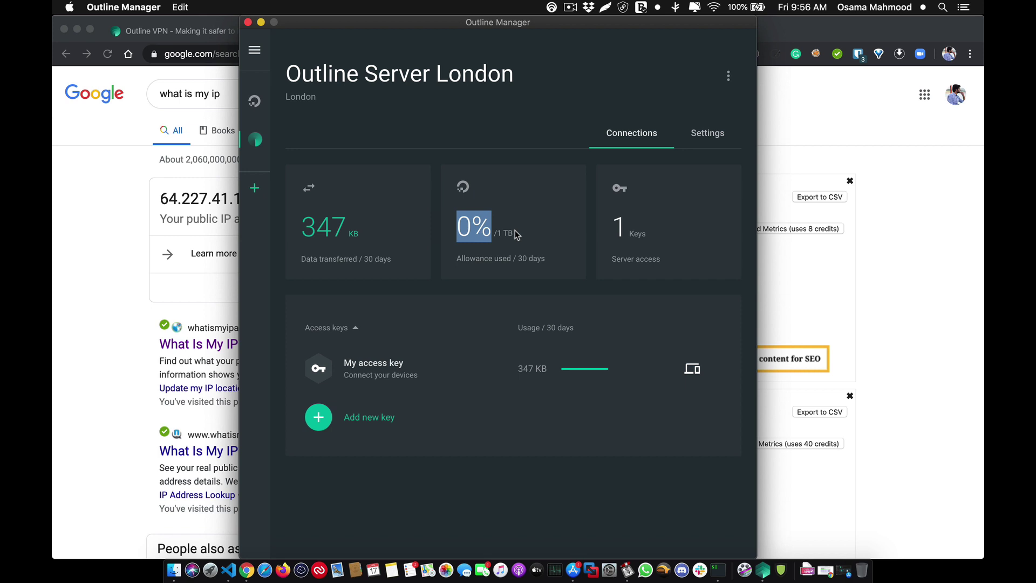
{"action": "left_click_drag", "start_coordinate": [497, 233], "coordinate": [523, 237]}
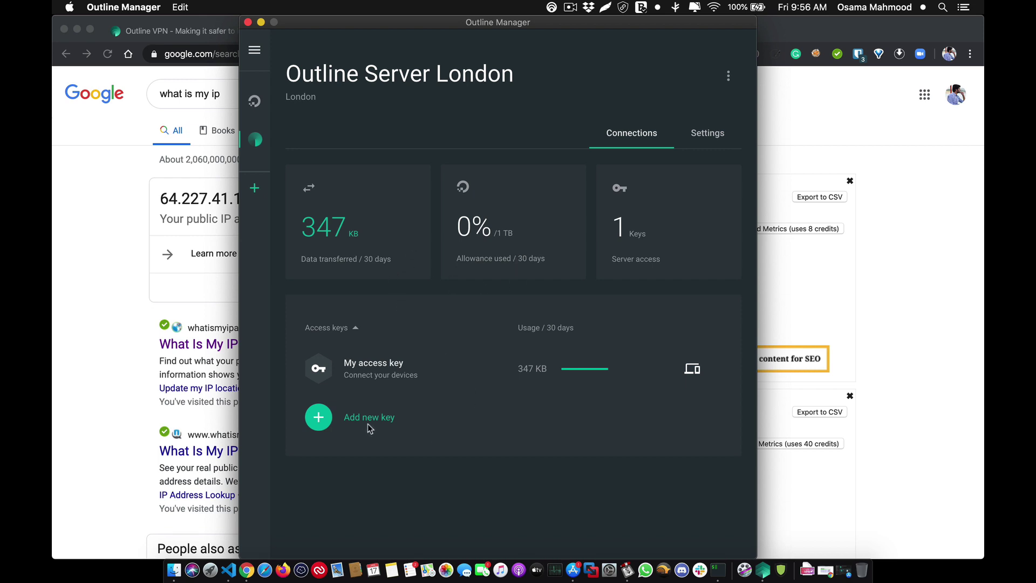
Create access key Key 1, open its share invitation, and select the ss:// link.
{"action": "left_click", "coordinate": [332, 422]}
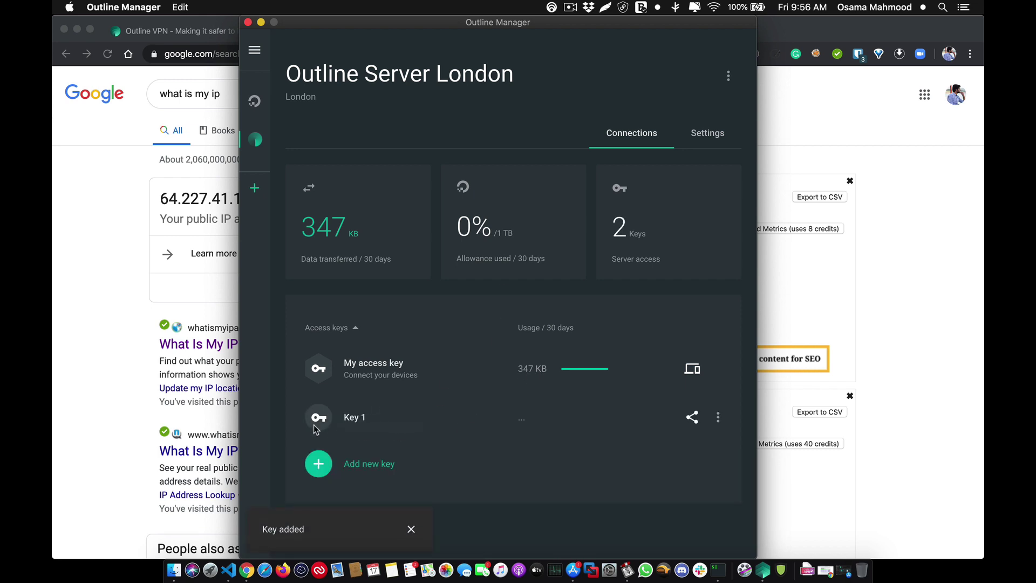
{"action": "left_click", "coordinate": [717, 417]}
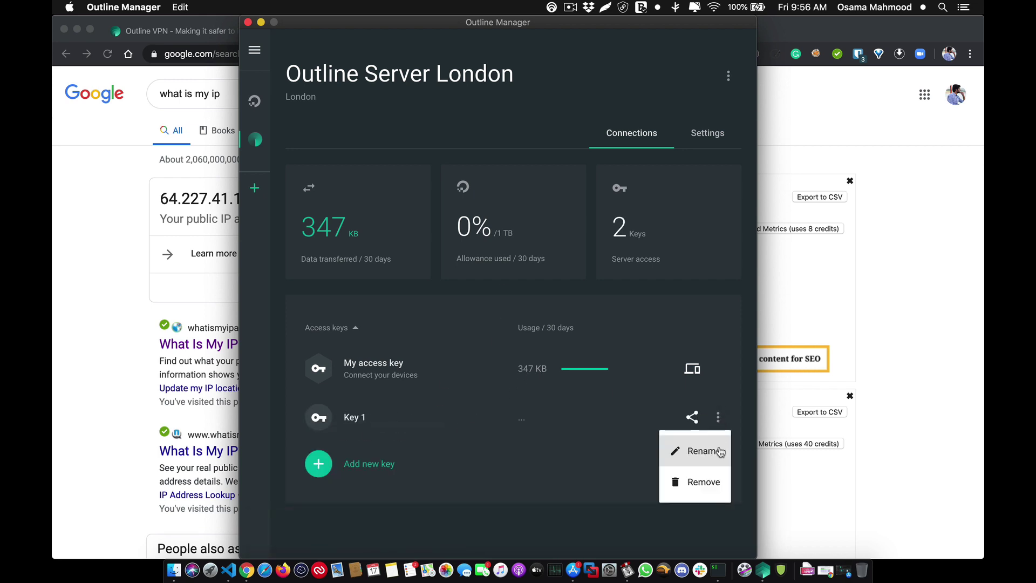
{"action": "left_click", "coordinate": [630, 433]}
{"action": "left_click", "coordinate": [692, 416]}
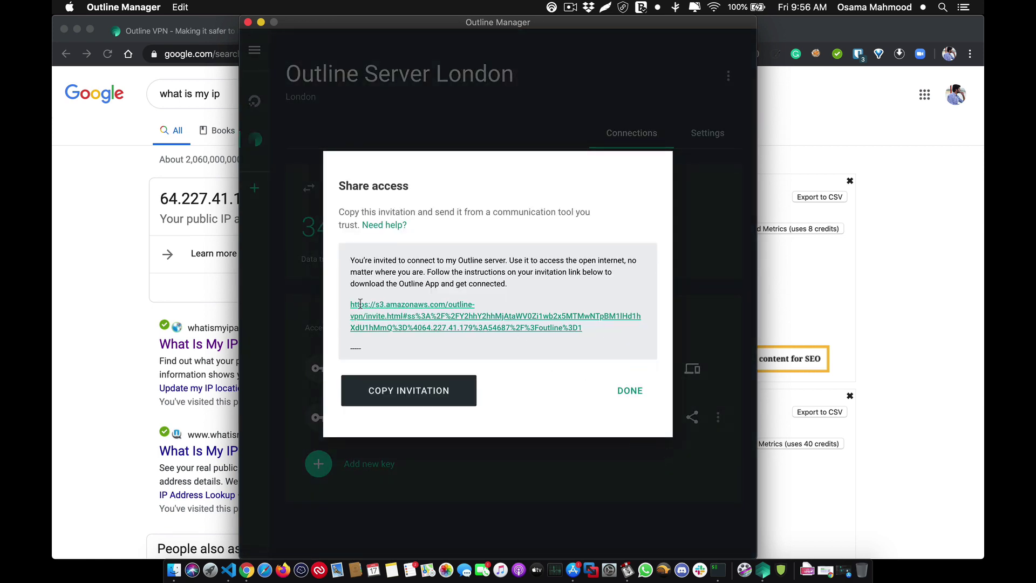
{"action": "scroll", "coordinate": [420, 263], "scroll_direction": "down", "scroll_amount": 2}
{"action": "scroll", "coordinate": [436, 288], "scroll_direction": "down", "scroll_amount": 3}
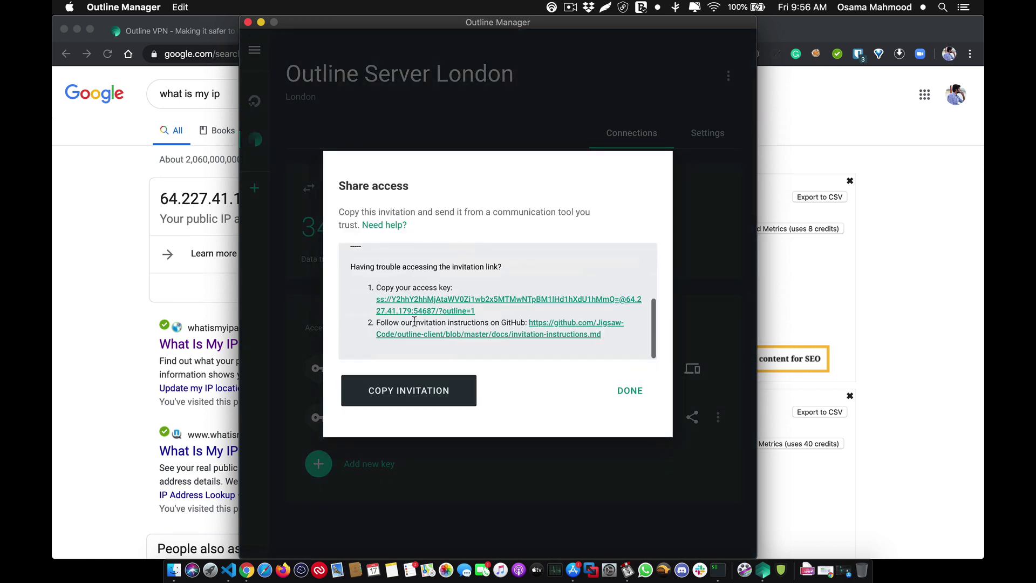
{"action": "left_click_drag", "start_coordinate": [375, 297], "coordinate": [504, 311]}
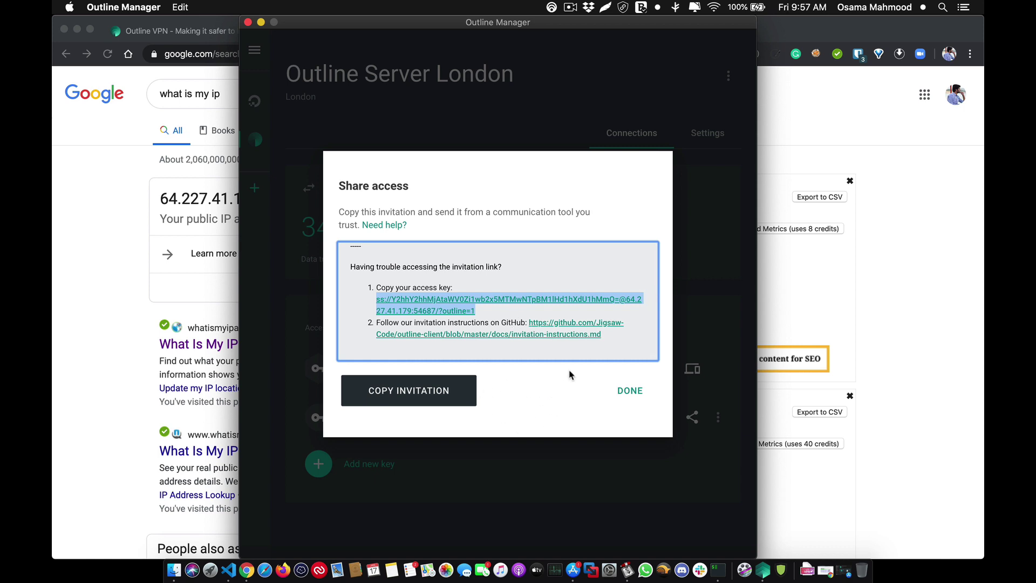
Dismiss Key 1's share invitation with DONE.
{"action": "left_click", "coordinate": [623, 393]}
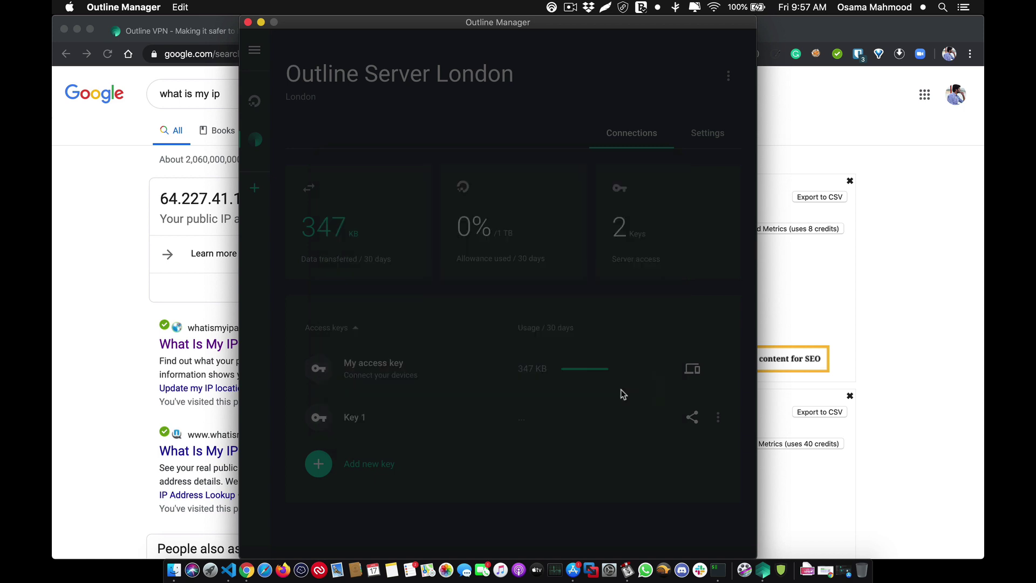